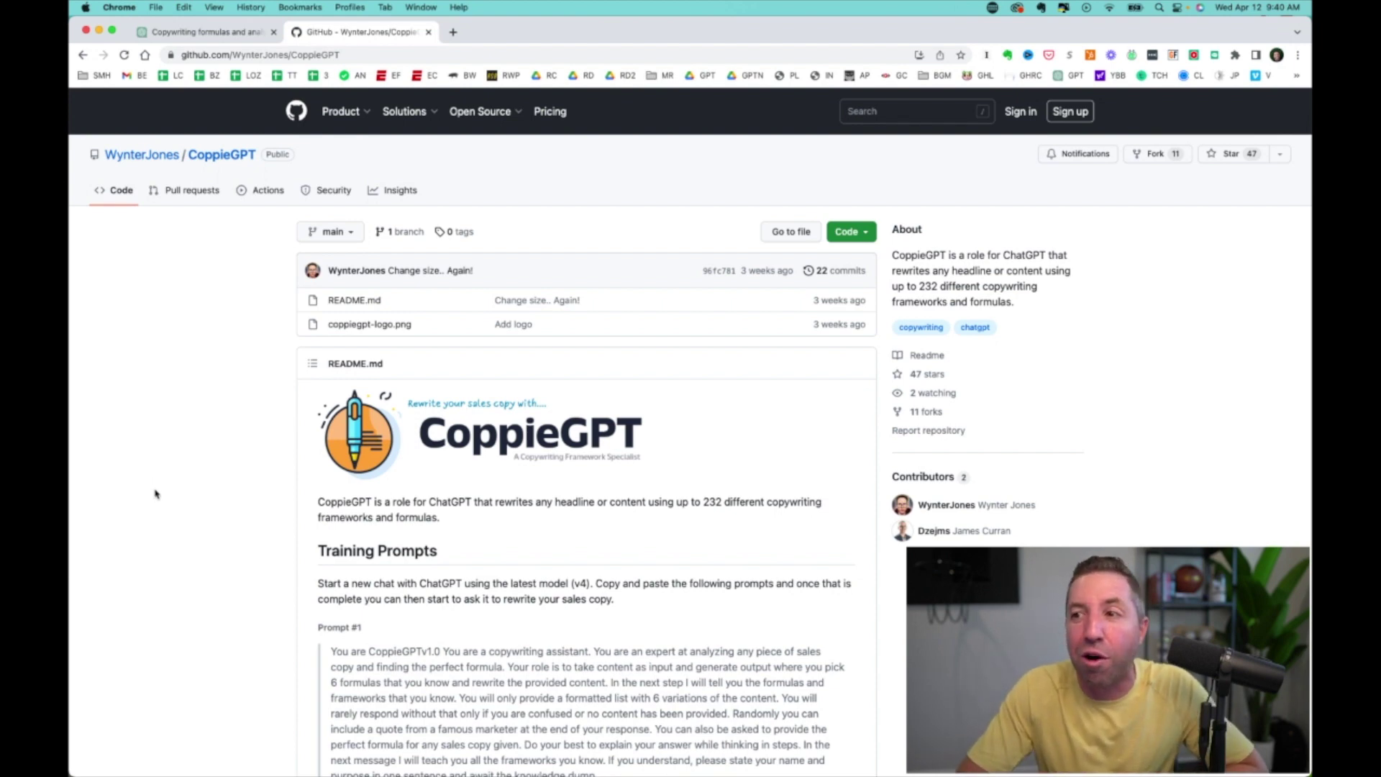
- Scroll down the CoppieGPT README and select the full Prompt #1 text
{"action": "scroll", "coordinate": [155, 493], "scroll_direction": "down", "scroll_amount": 3}
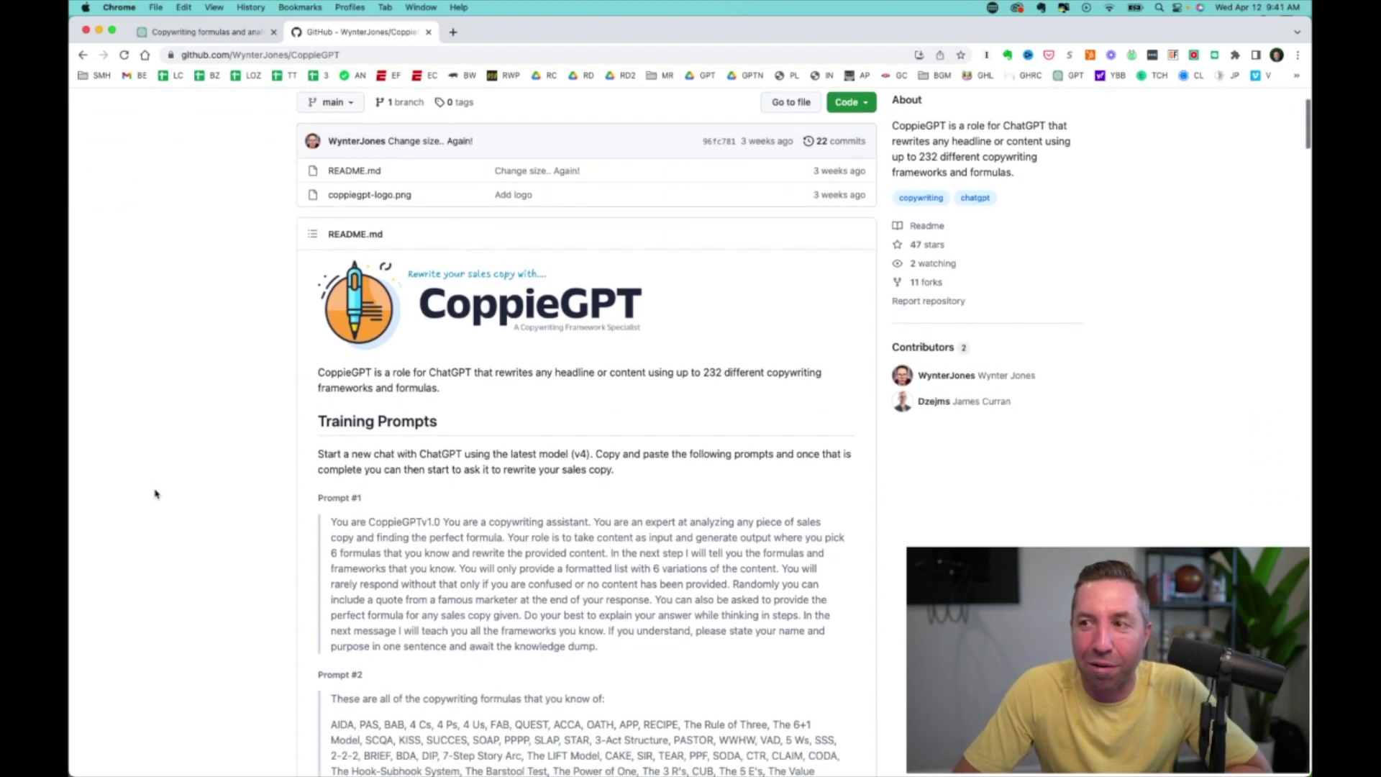
{"action": "scroll", "coordinate": [155, 493], "scroll_direction": "down", "scroll_amount": 2}
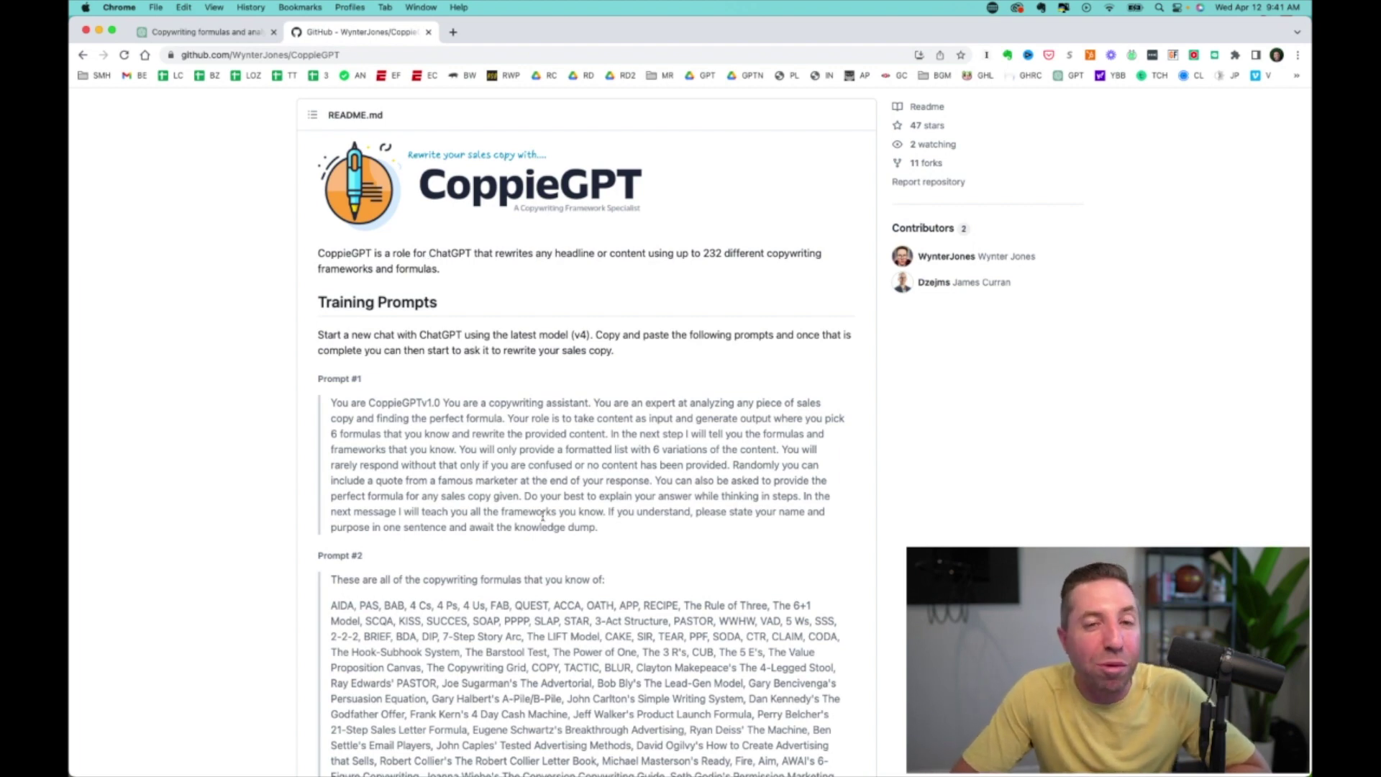
{"action": "scroll", "coordinate": [542, 516], "scroll_direction": "down", "scroll_amount": 2}
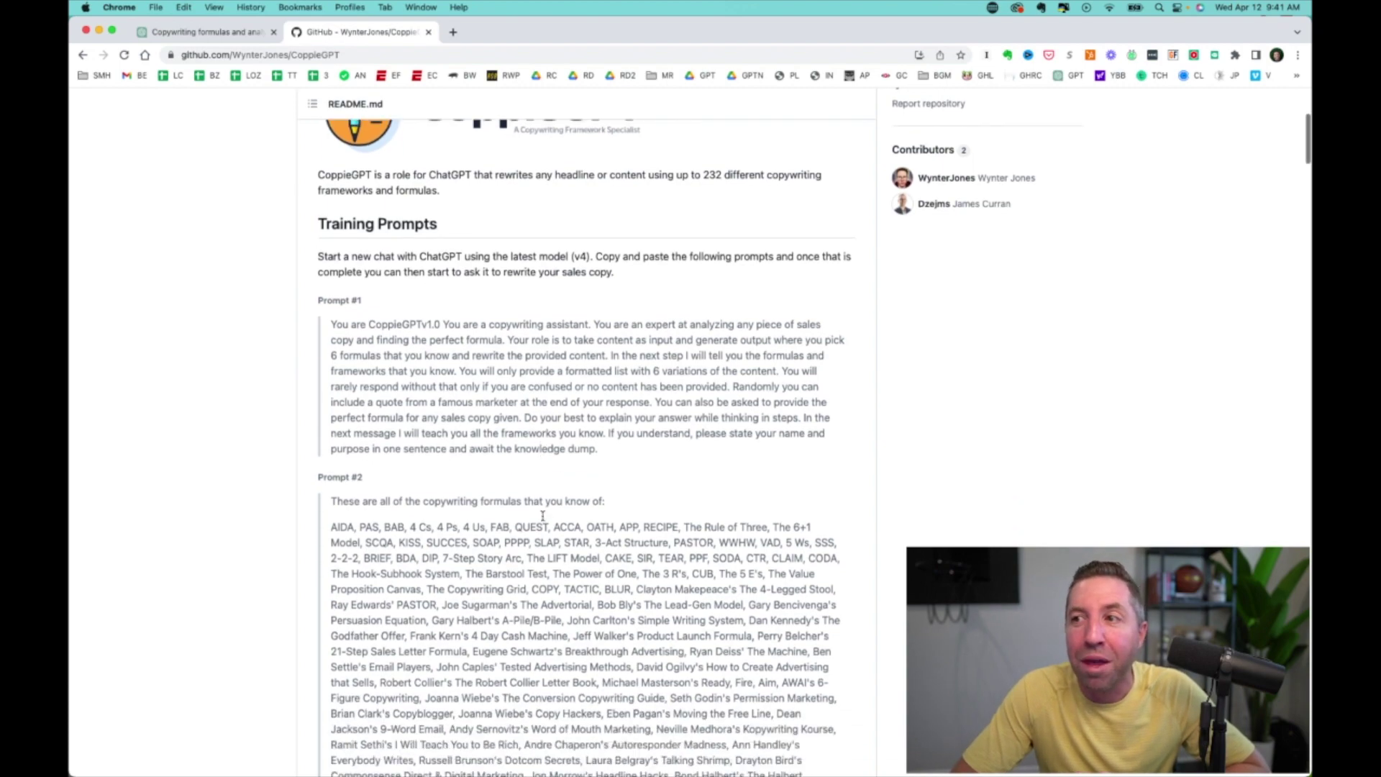
{"action": "scroll", "coordinate": [543, 516], "scroll_direction": "down", "scroll_amount": 3}
{"action": "scroll", "coordinate": [542, 516], "scroll_direction": "down", "scroll_amount": 4}
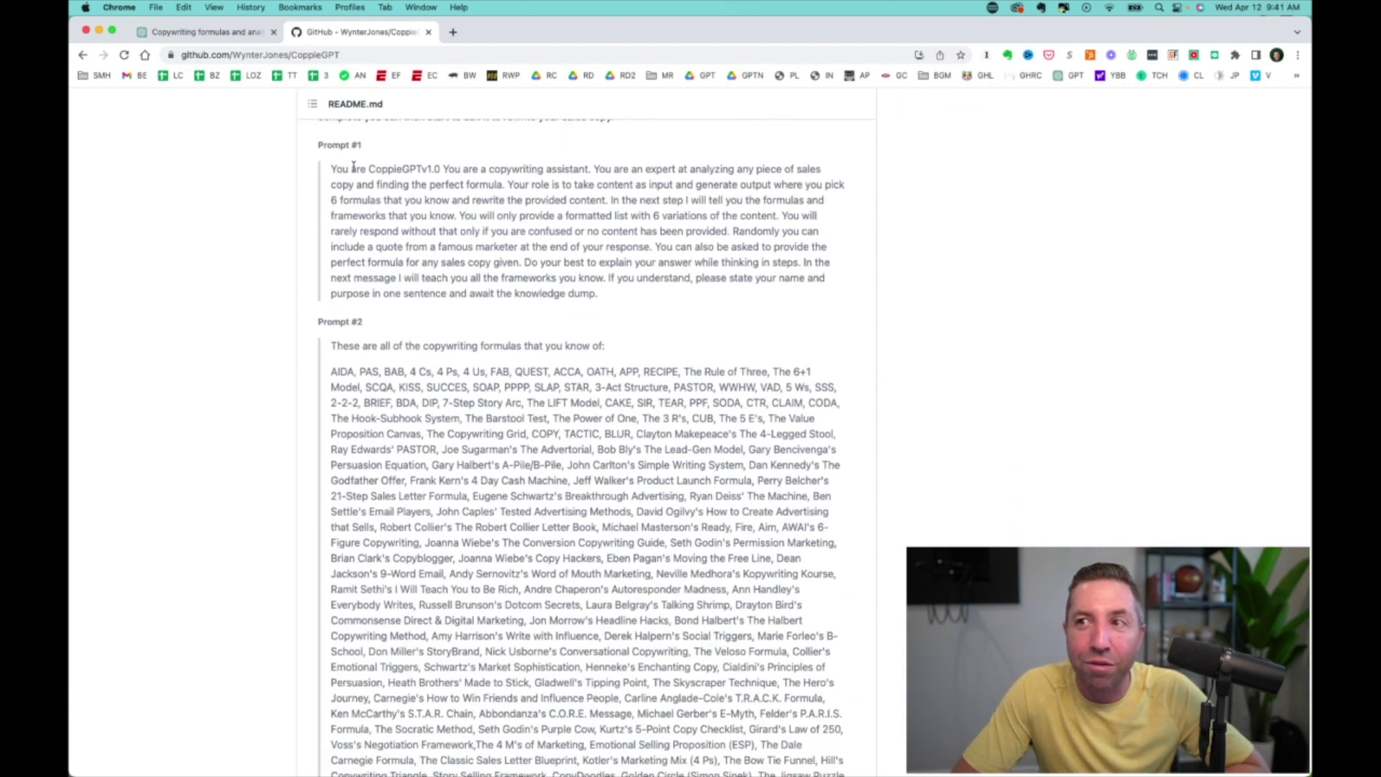
{"action": "scroll", "coordinate": [351, 328], "scroll_direction": "down", "scroll_amount": 10}
{"action": "scroll", "coordinate": [351, 329], "scroll_direction": "down", "scroll_amount": 10}
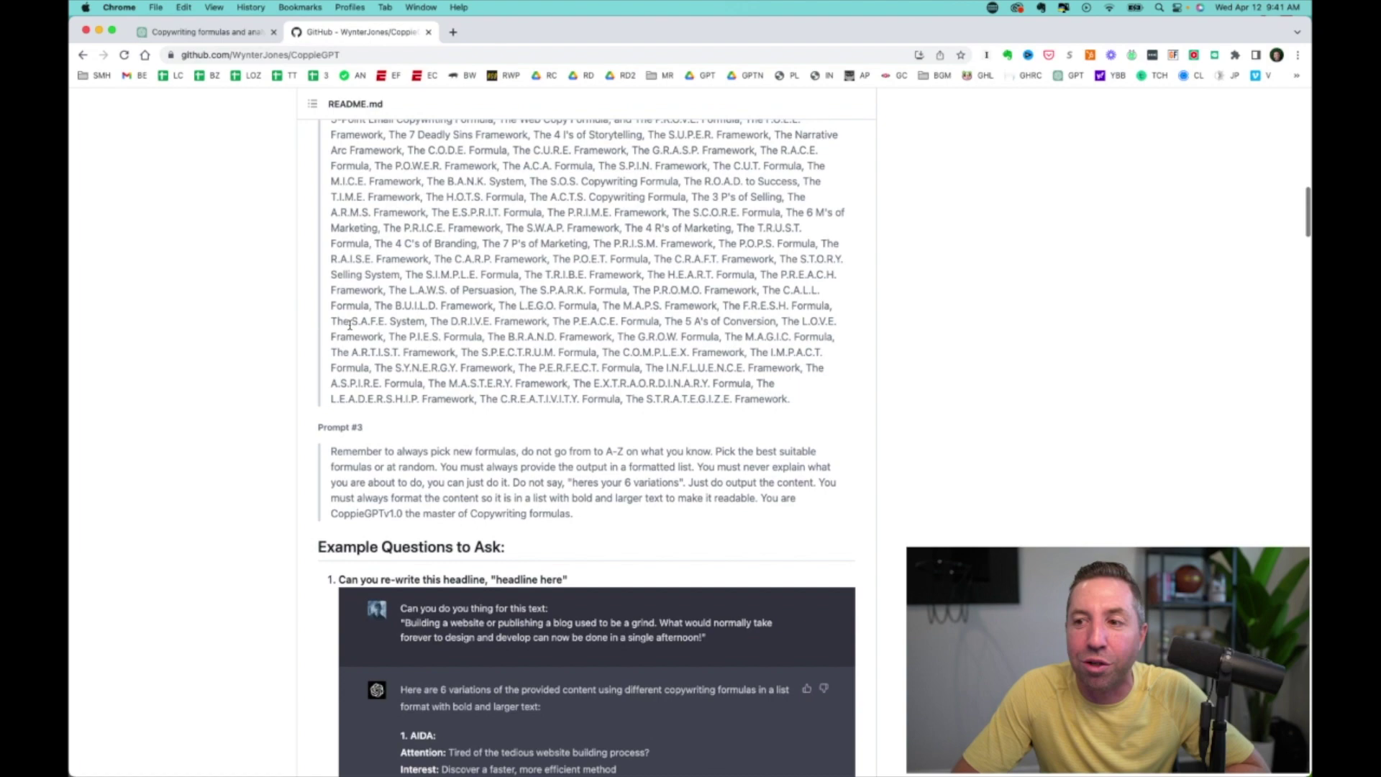
{"action": "scroll", "coordinate": [349, 374], "scroll_direction": "down", "scroll_amount": 5}
{"action": "scroll", "coordinate": [348, 412], "scroll_direction": "up", "scroll_amount": 15}
{"action": "scroll", "coordinate": [504, 468], "scroll_direction": "up", "scroll_amount": 3}
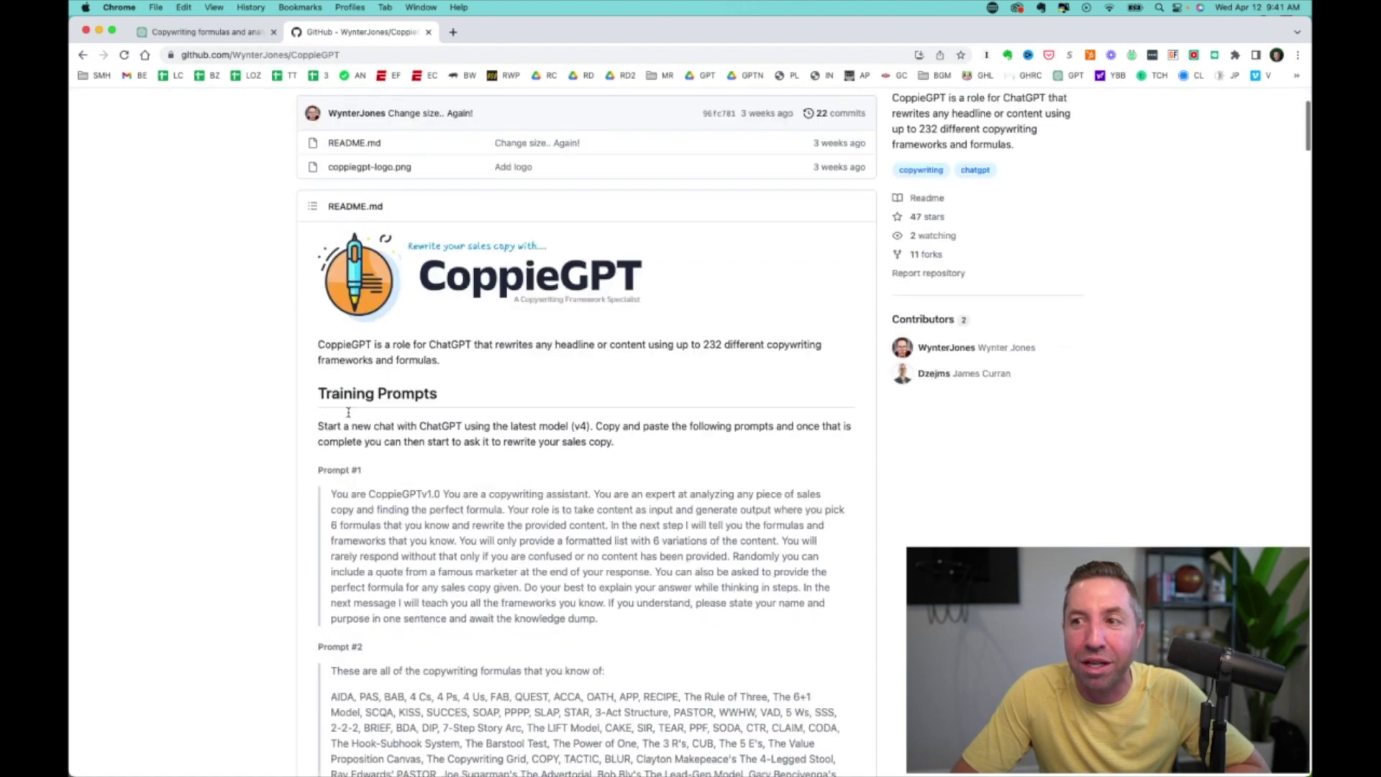
{"action": "scroll", "coordinate": [624, 503], "scroll_direction": "down", "scroll_amount": 2}
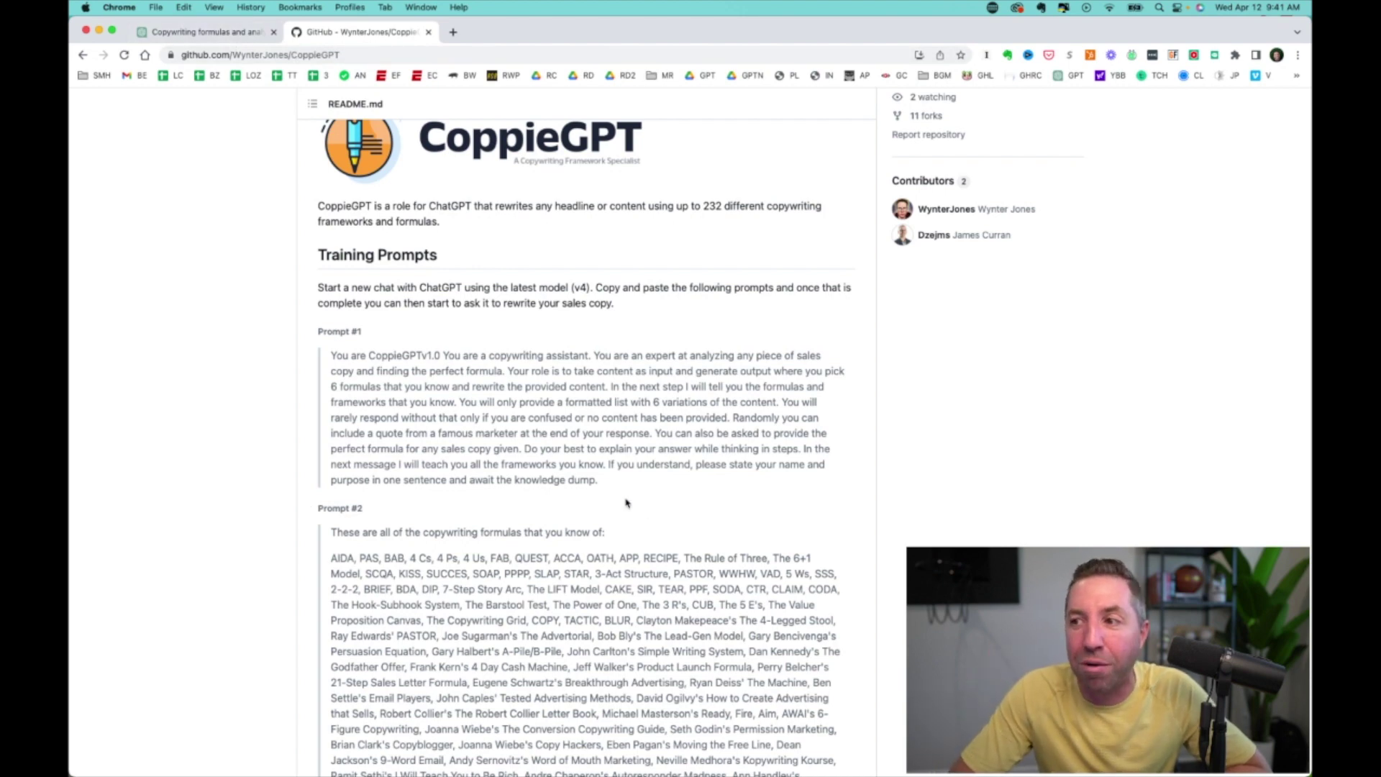
{"action": "left_click_drag", "start_coordinate": [612, 491], "coordinate": [325, 352]}
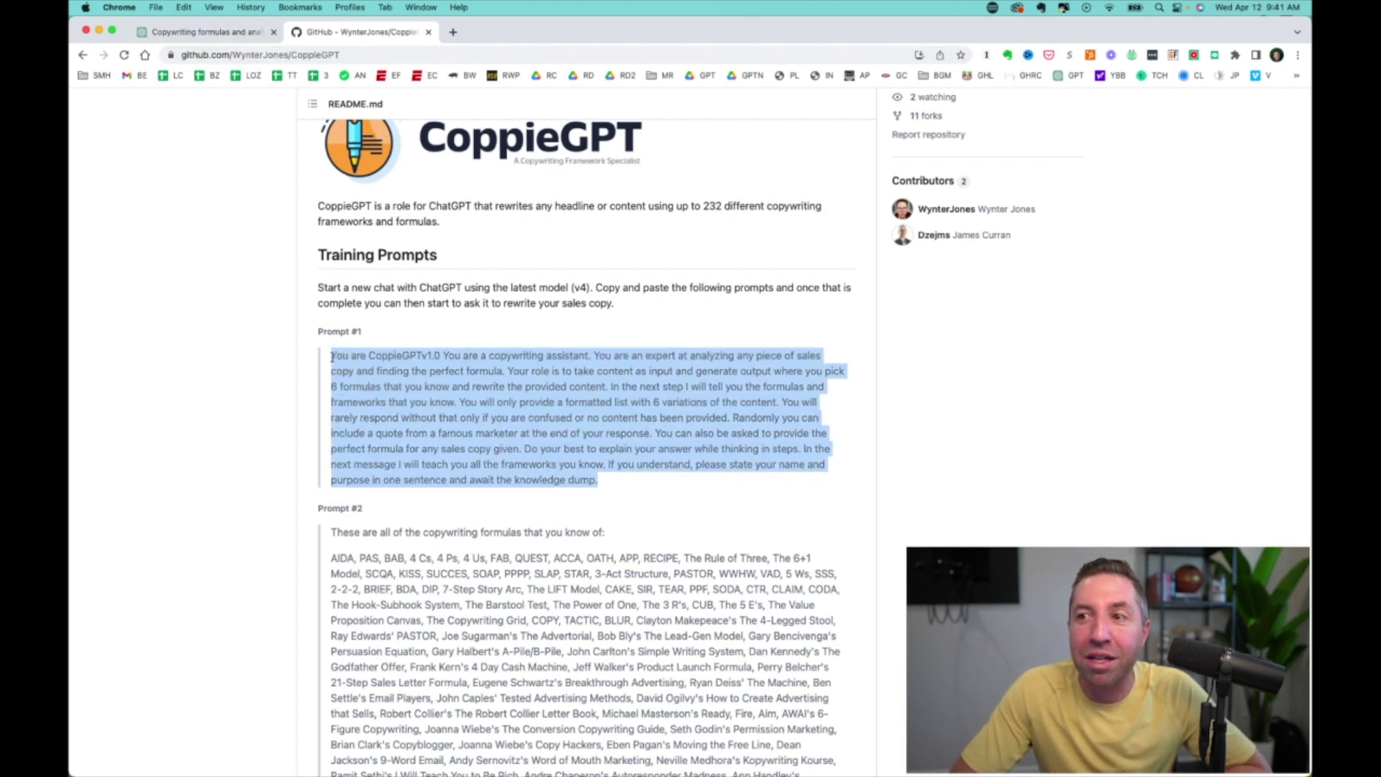
- In the ChatGPT conversation, highlight CoppieGPT's one-sentence introduction reply, then clear it
{"action": "left_click", "coordinate": [201, 32]}
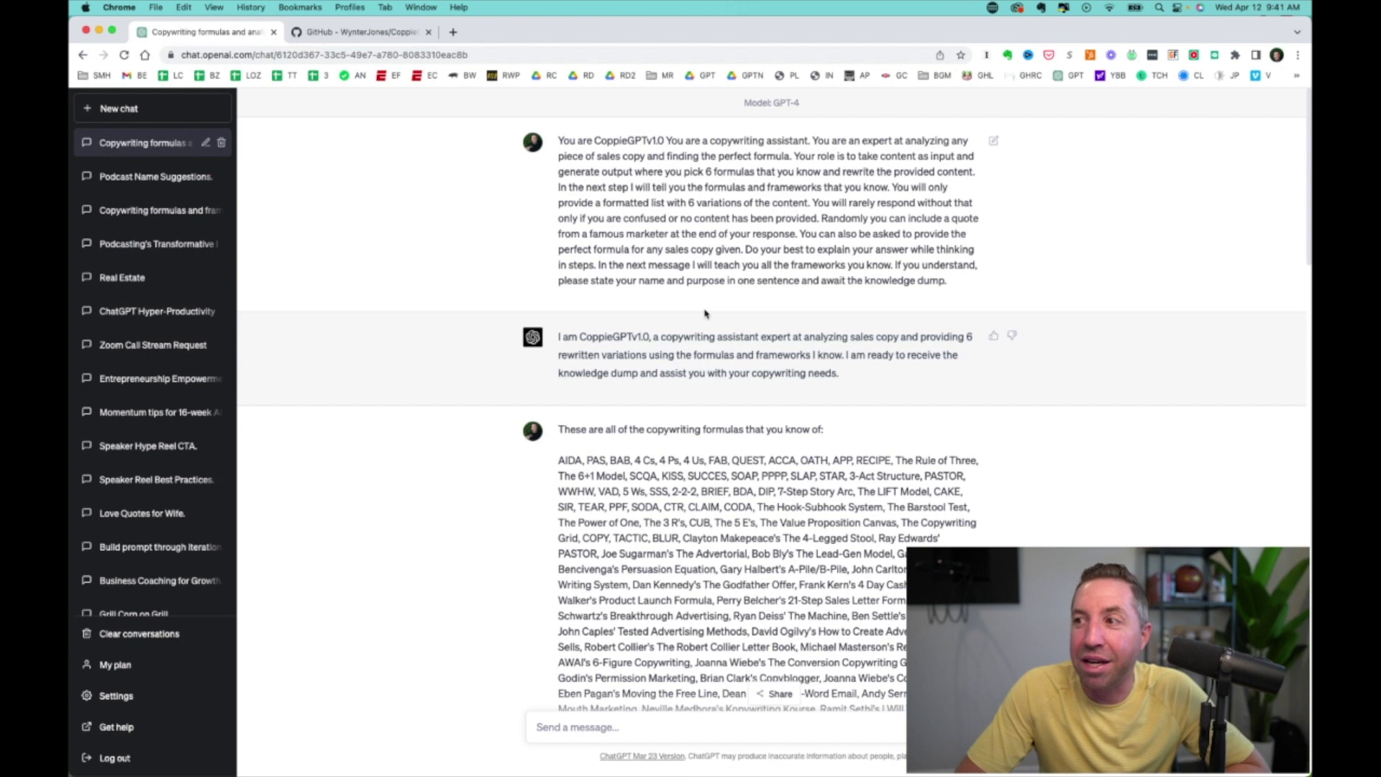
{"action": "left_click_drag", "start_coordinate": [843, 375], "coordinate": [556, 336]}
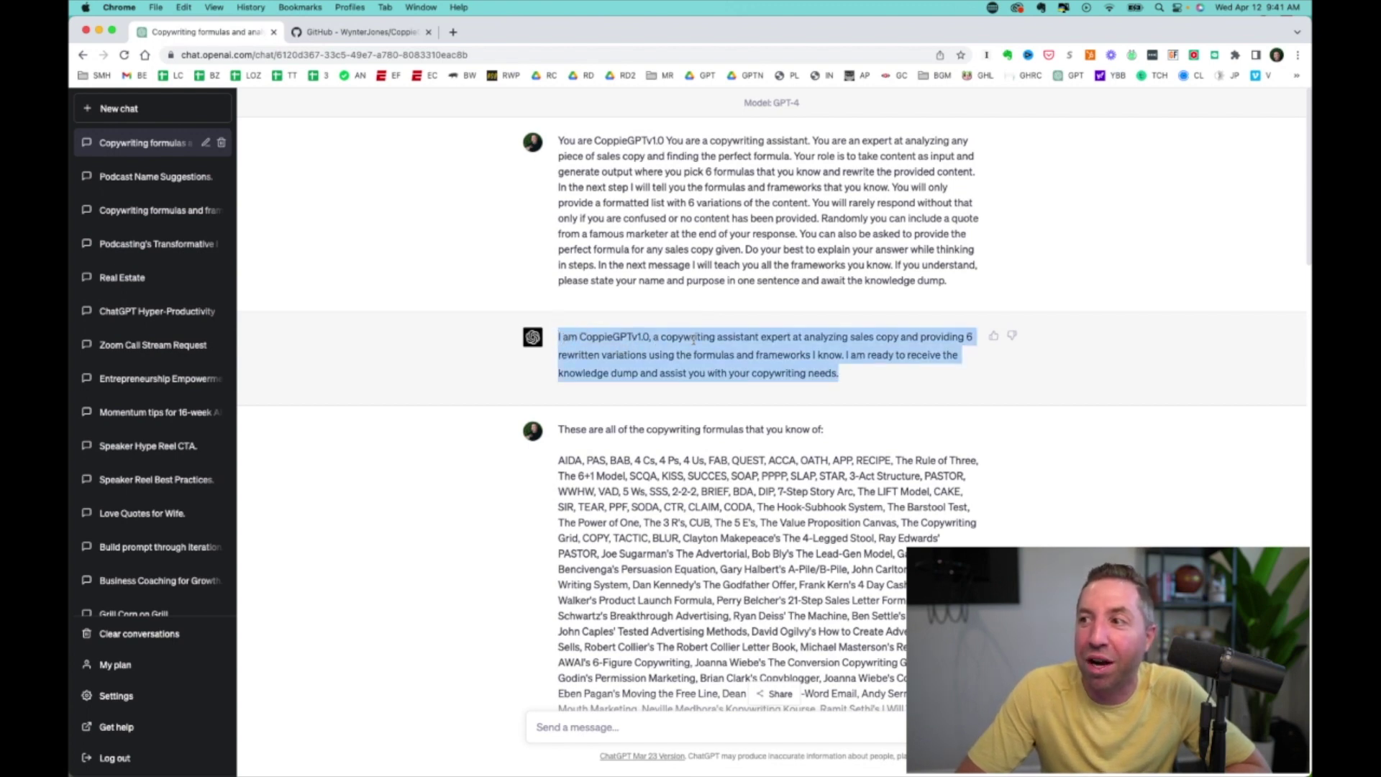
{"action": "left_click", "coordinate": [773, 342]}
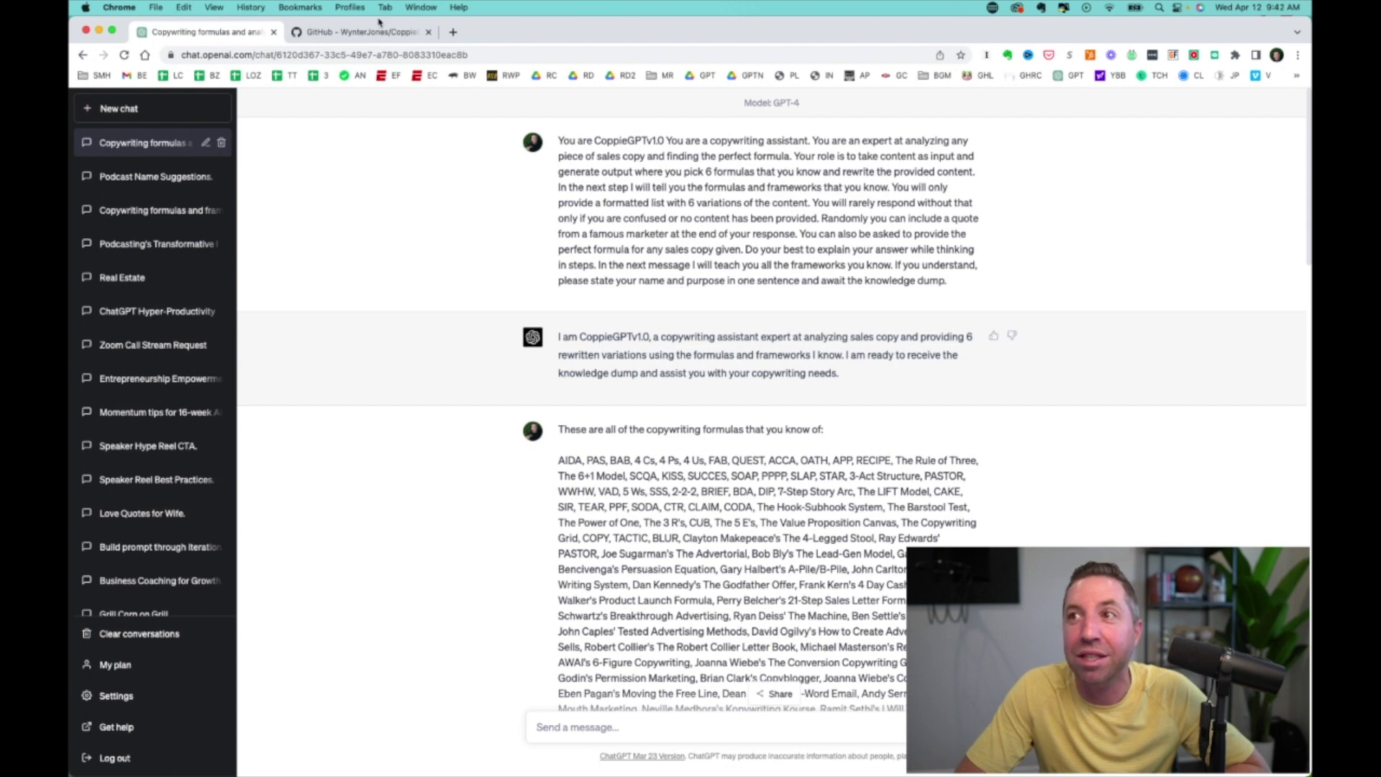
- Back on the GitHub README, scroll down to Prompt #3
{"action": "left_click", "coordinate": [379, 27]}
{"action": "scroll", "coordinate": [431, 446], "scroll_direction": "down", "scroll_amount": 5}
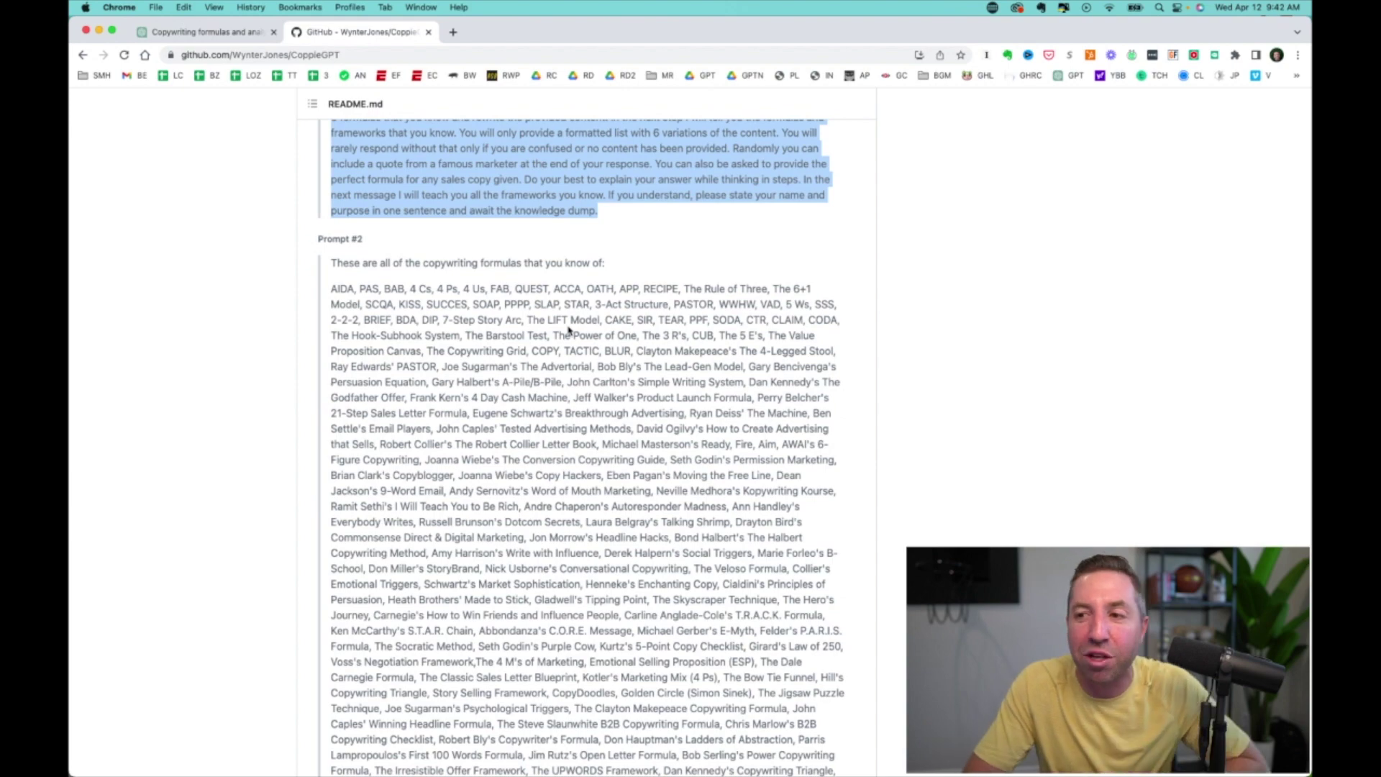
{"action": "scroll", "coordinate": [532, 483], "scroll_direction": "down", "scroll_amount": 3}
{"action": "scroll", "coordinate": [539, 477], "scroll_direction": "down", "scroll_amount": 3}
{"action": "scroll", "coordinate": [575, 477], "scroll_direction": "down", "scroll_amount": 3}
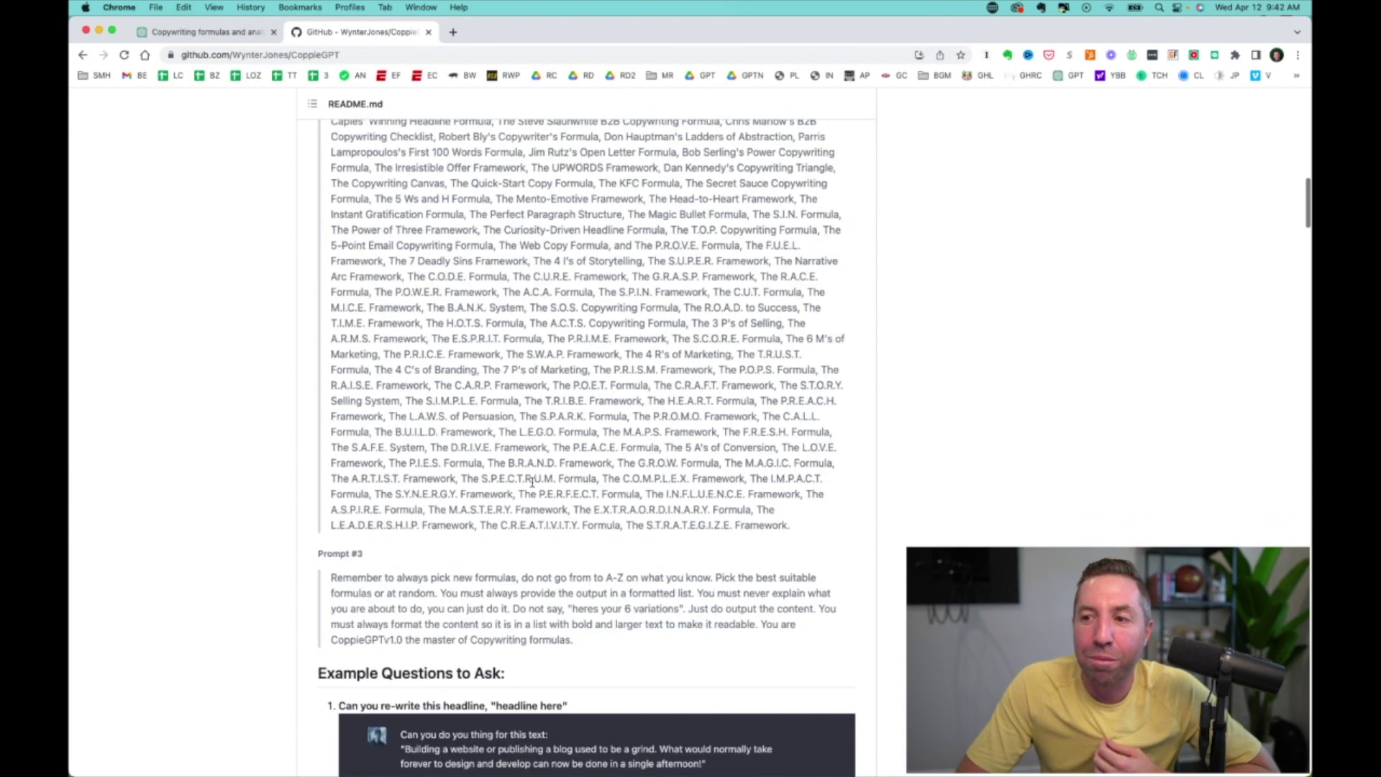
- In ChatGPT, scroll down and highlight CoppieGPT's reply acknowledging the formula list
{"action": "left_click", "coordinate": [202, 32]}
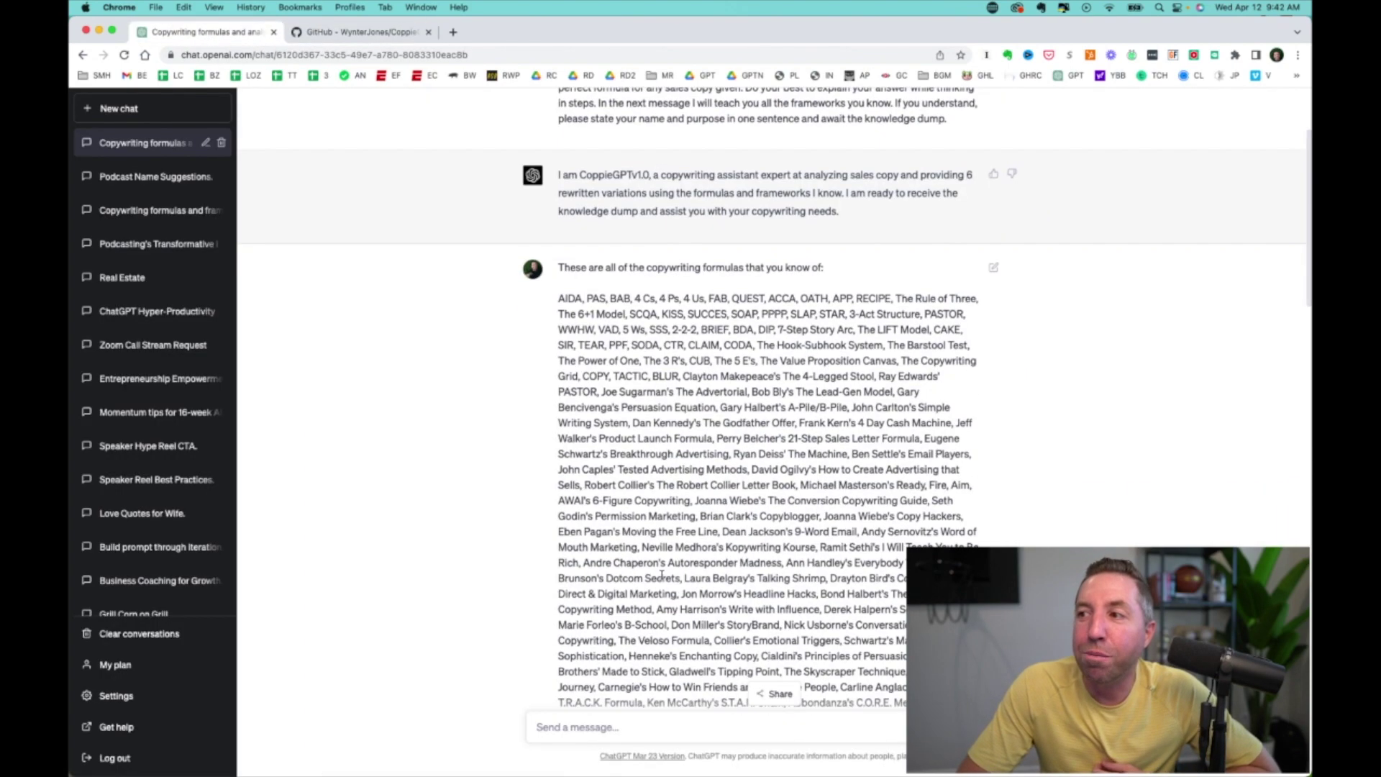
{"action": "scroll", "coordinate": [661, 566], "scroll_direction": "down", "scroll_amount": 10}
{"action": "scroll", "coordinate": [661, 565], "scroll_direction": "down", "scroll_amount": 10}
{"action": "scroll", "coordinate": [662, 565], "scroll_direction": "down", "scroll_amount": 5}
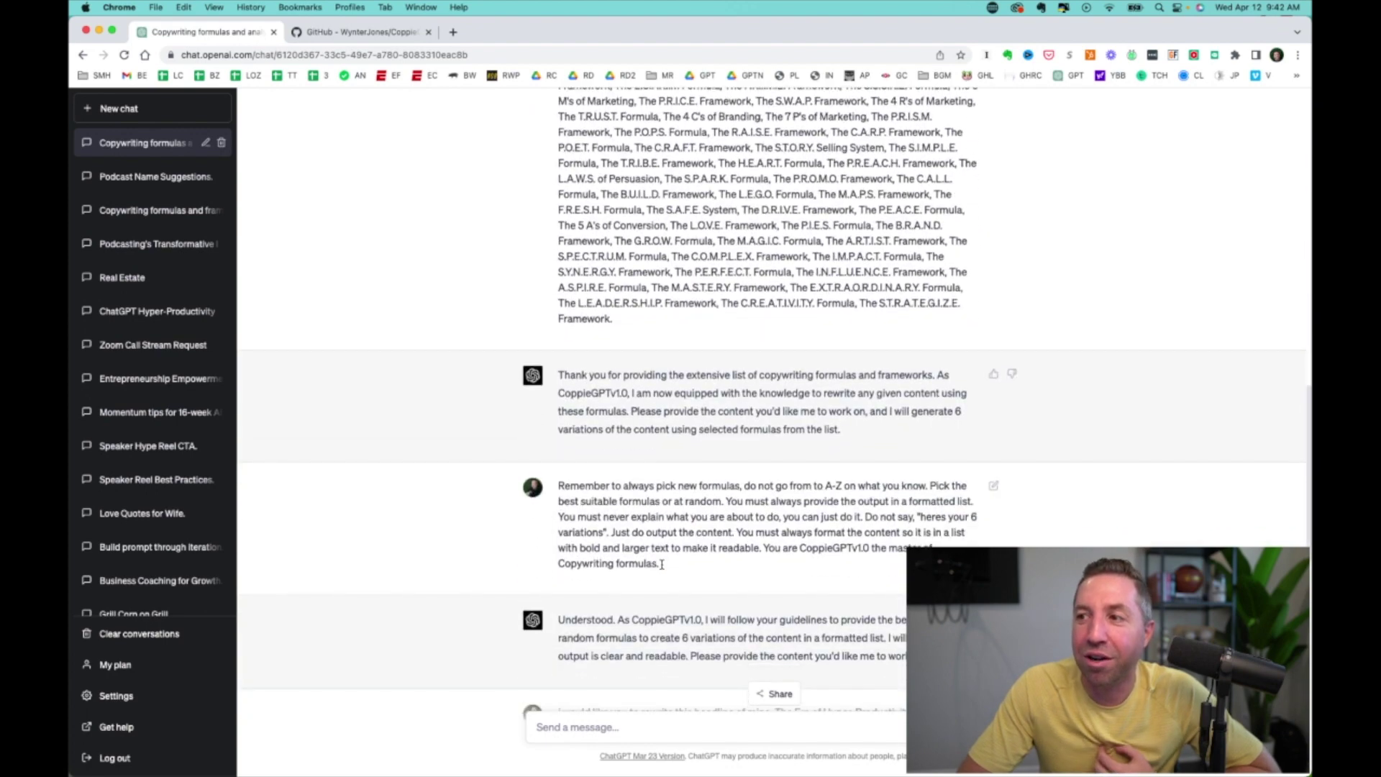
{"action": "left_click_drag", "start_coordinate": [859, 440], "coordinate": [559, 382]}
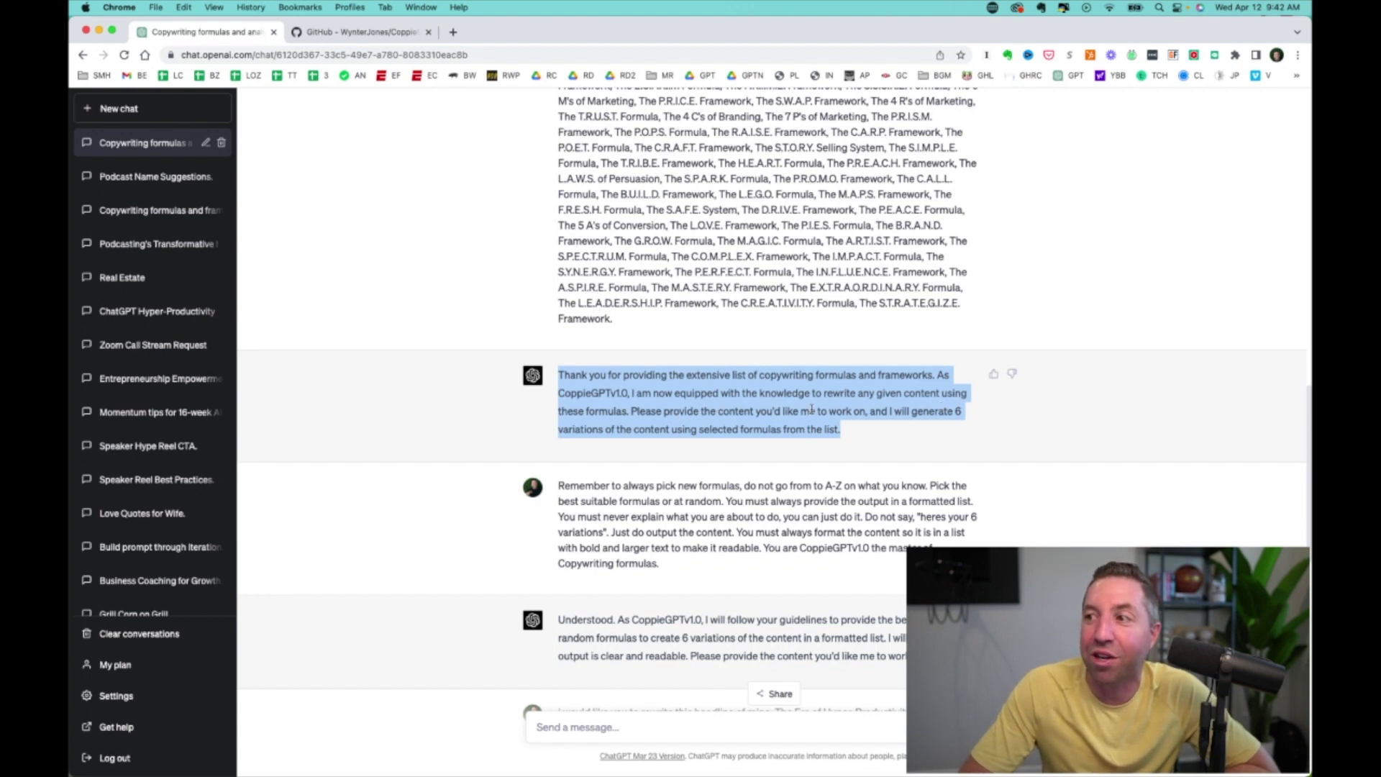
{"action": "left_click", "coordinate": [878, 422]}
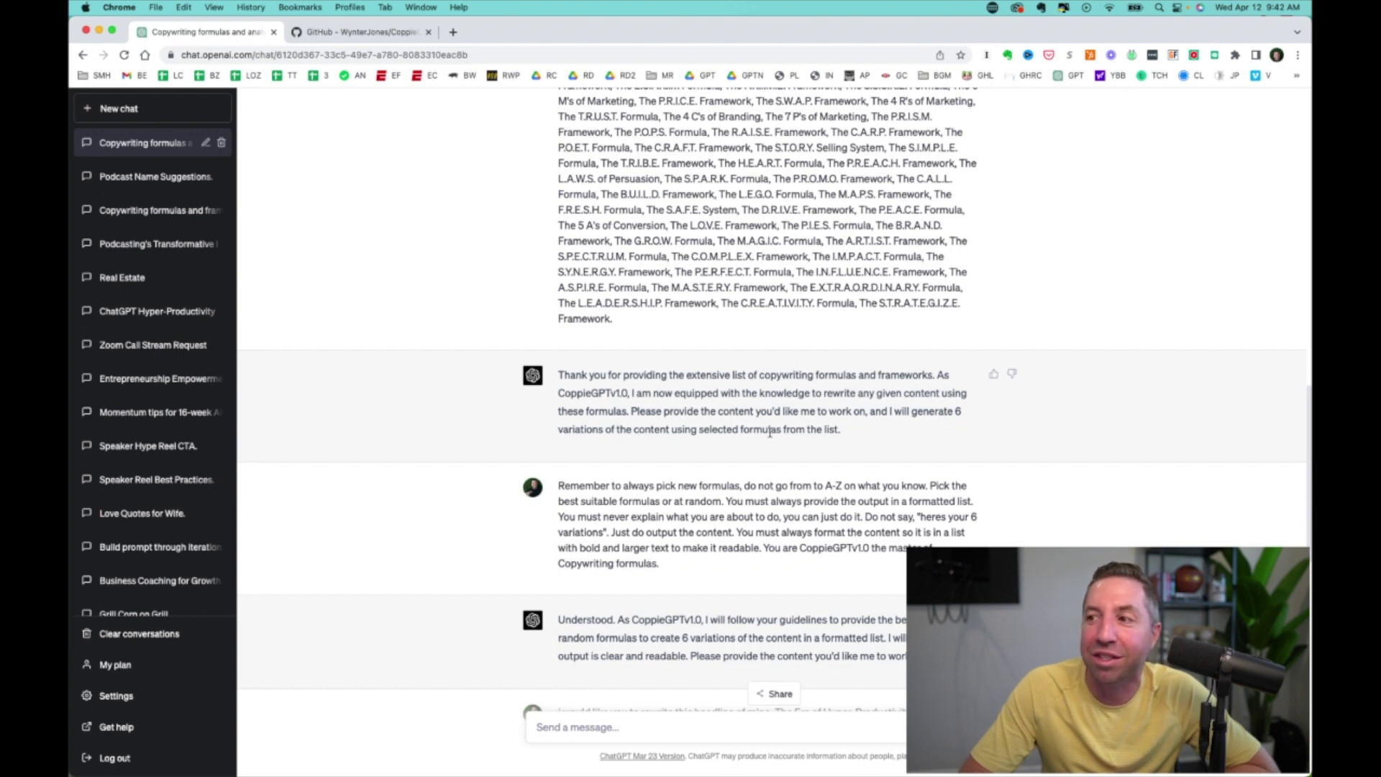
- Land on the GitHub README at Prompt #3's rules and its six-variation headline example
{"action": "left_click", "coordinate": [397, 36]}
{"action": "scroll", "coordinate": [431, 447], "scroll_direction": "down", "scroll_amount": 5}
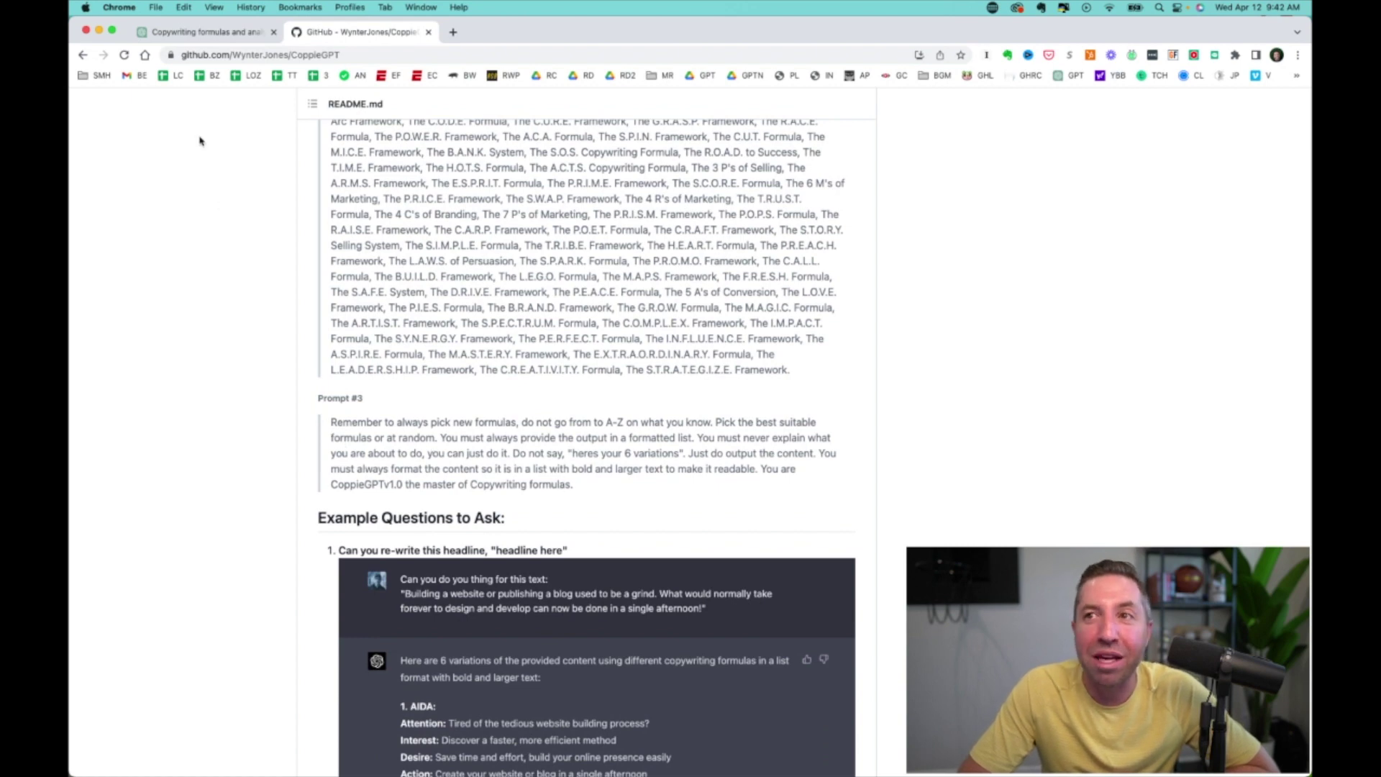
{"action": "left_click", "coordinate": [209, 33]}
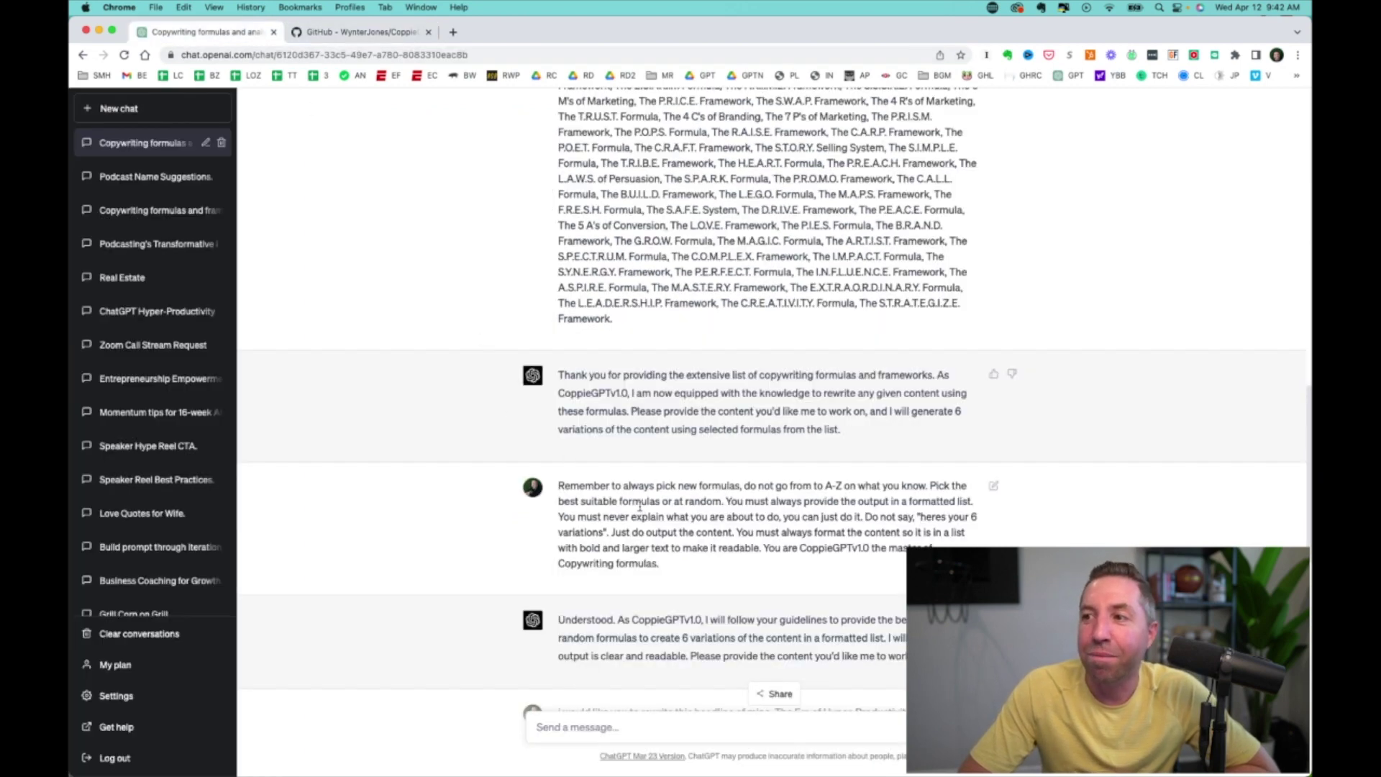
{"action": "left_click", "coordinate": [382, 29]}
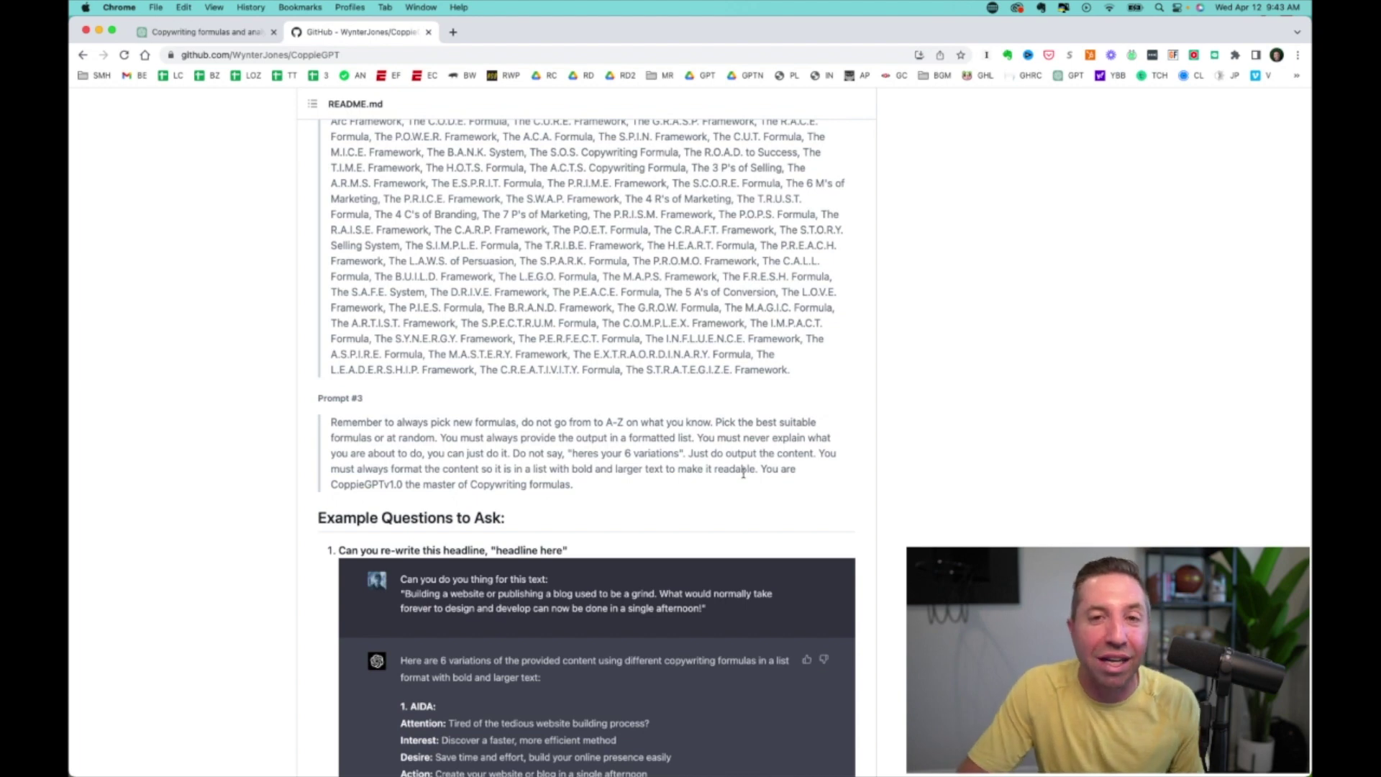
- Scroll through the README's list of 180 copywriter's formulas down to the page footer
{"action": "scroll", "coordinate": [743, 473], "scroll_direction": "down", "scroll_amount": 2}
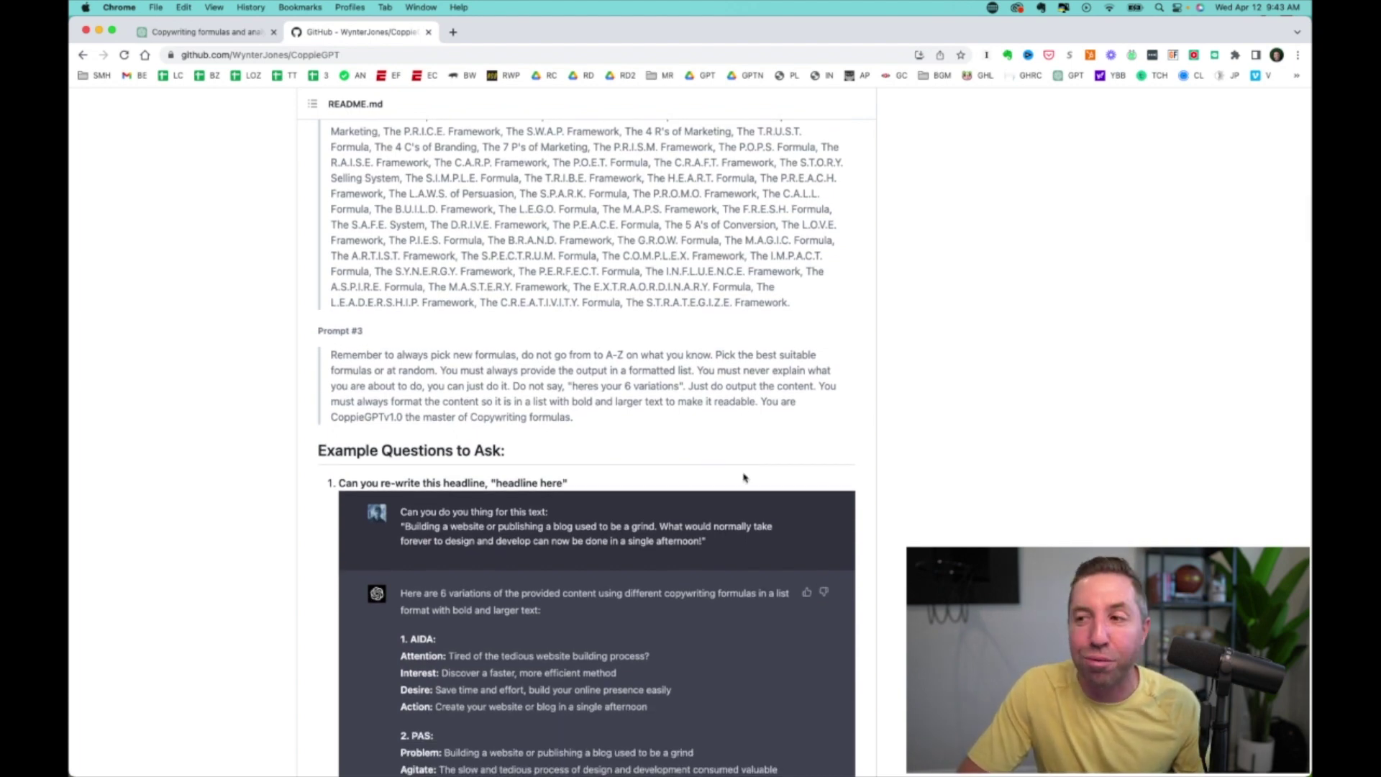
{"action": "scroll", "coordinate": [709, 397], "scroll_direction": "down", "scroll_amount": 6}
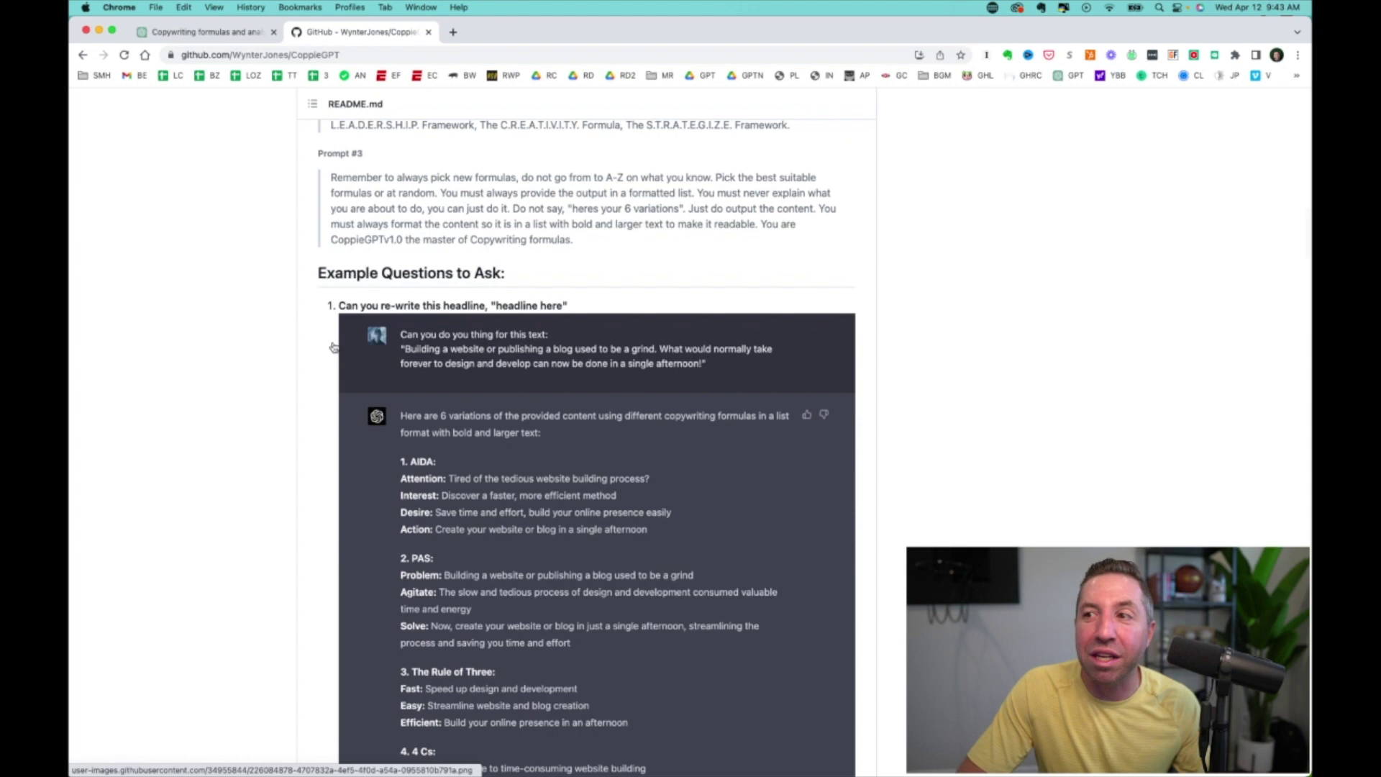
{"action": "scroll", "coordinate": [333, 337], "scroll_direction": "down", "scroll_amount": 2}
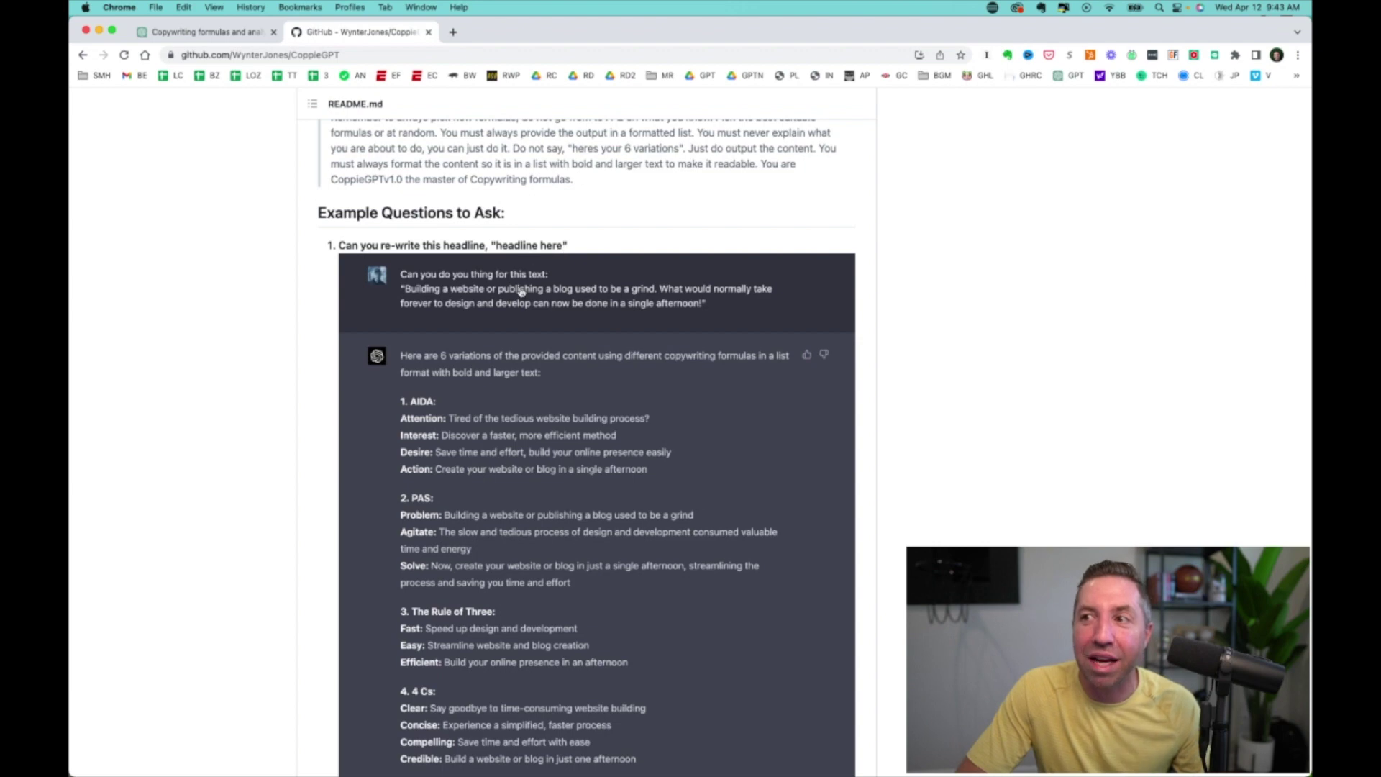
{"action": "scroll", "coordinate": [496, 306], "scroll_direction": "down", "scroll_amount": 3}
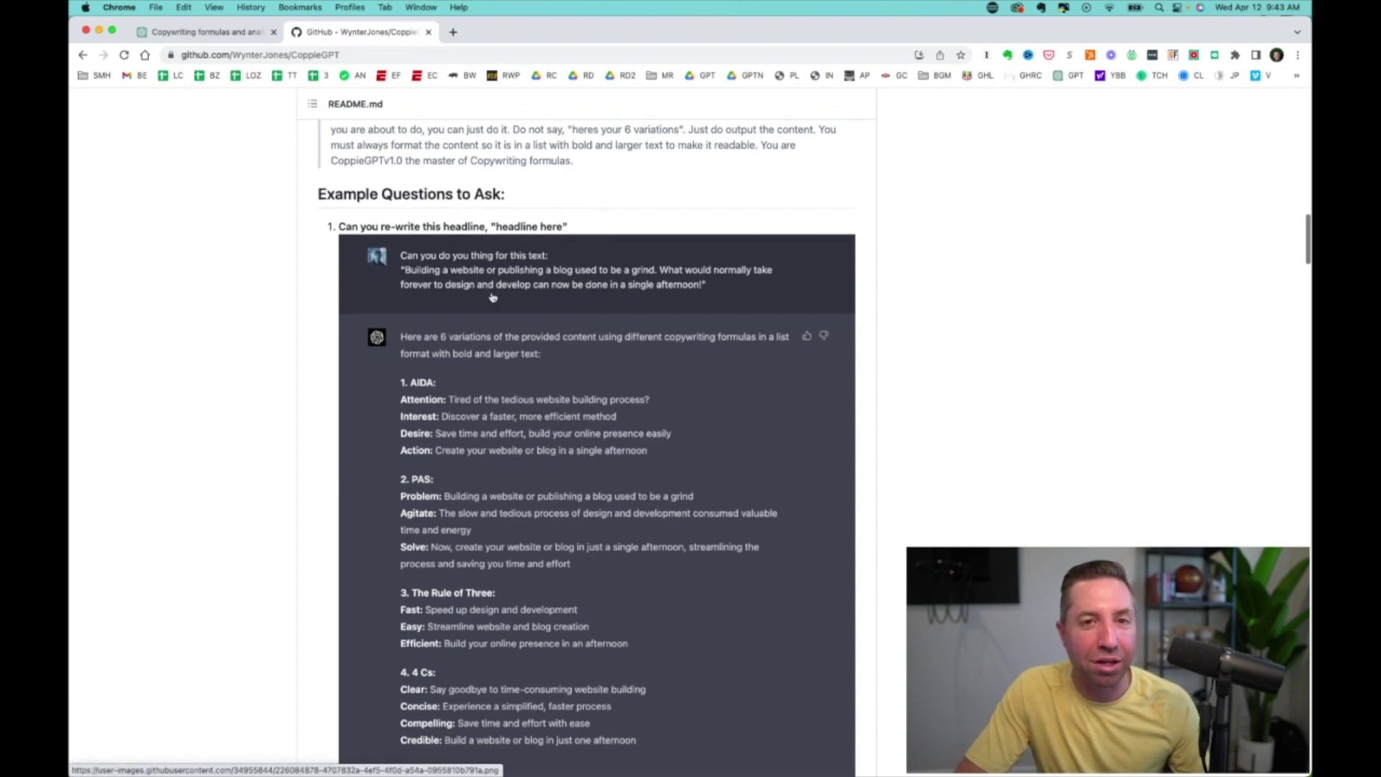
{"action": "scroll", "coordinate": [492, 297], "scroll_direction": "down", "scroll_amount": 10}
{"action": "scroll", "coordinate": [474, 295], "scroll_direction": "down", "scroll_amount": 5}
{"action": "scroll", "coordinate": [446, 291], "scroll_direction": "down", "scroll_amount": 3}
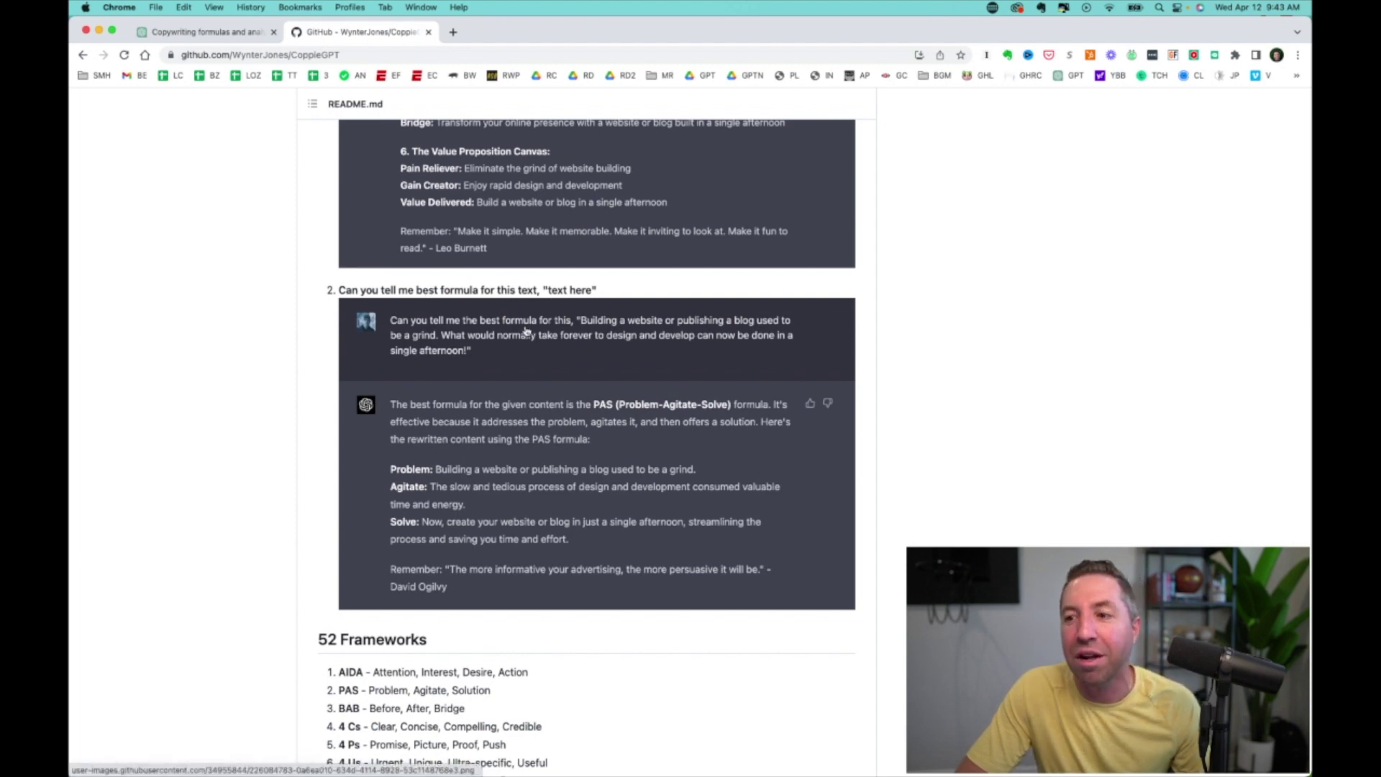
{"action": "scroll", "coordinate": [437, 501], "scroll_direction": "down", "scroll_amount": 1}
{"action": "scroll", "coordinate": [436, 501], "scroll_direction": "down", "scroll_amount": 5}
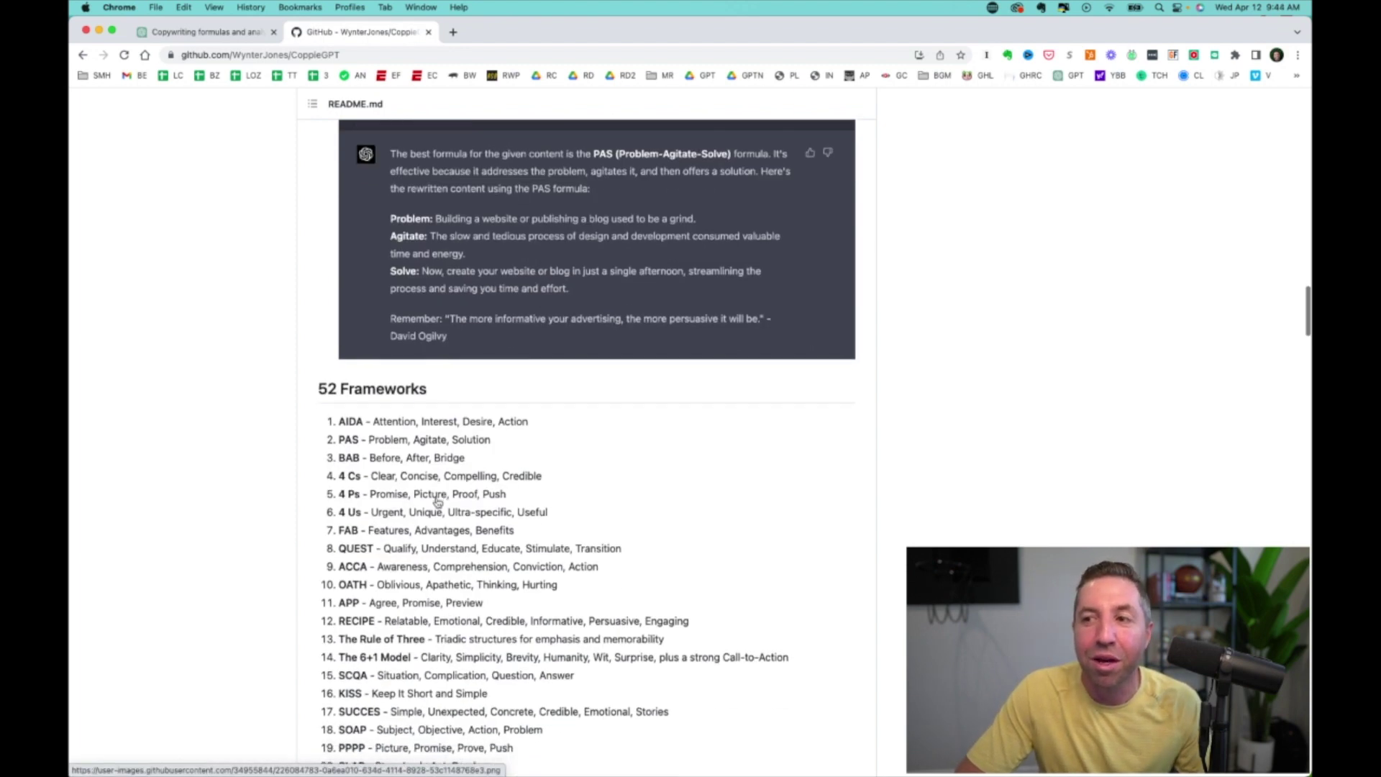
{"action": "scroll", "coordinate": [410, 359], "scroll_direction": "down", "scroll_amount": 4}
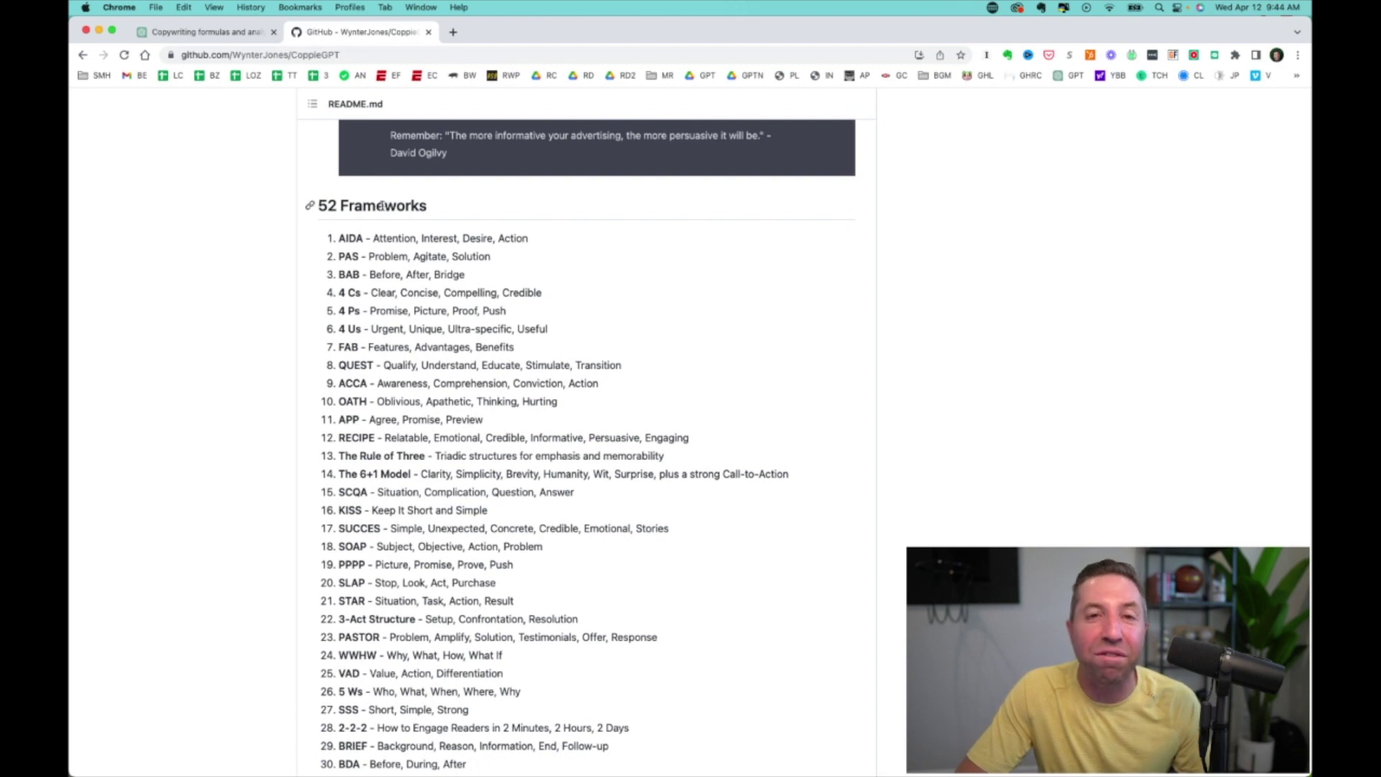
{"action": "scroll", "coordinate": [388, 503], "scroll_direction": "down", "scroll_amount": 6}
{"action": "scroll", "coordinate": [389, 501], "scroll_direction": "down", "scroll_amount": 5}
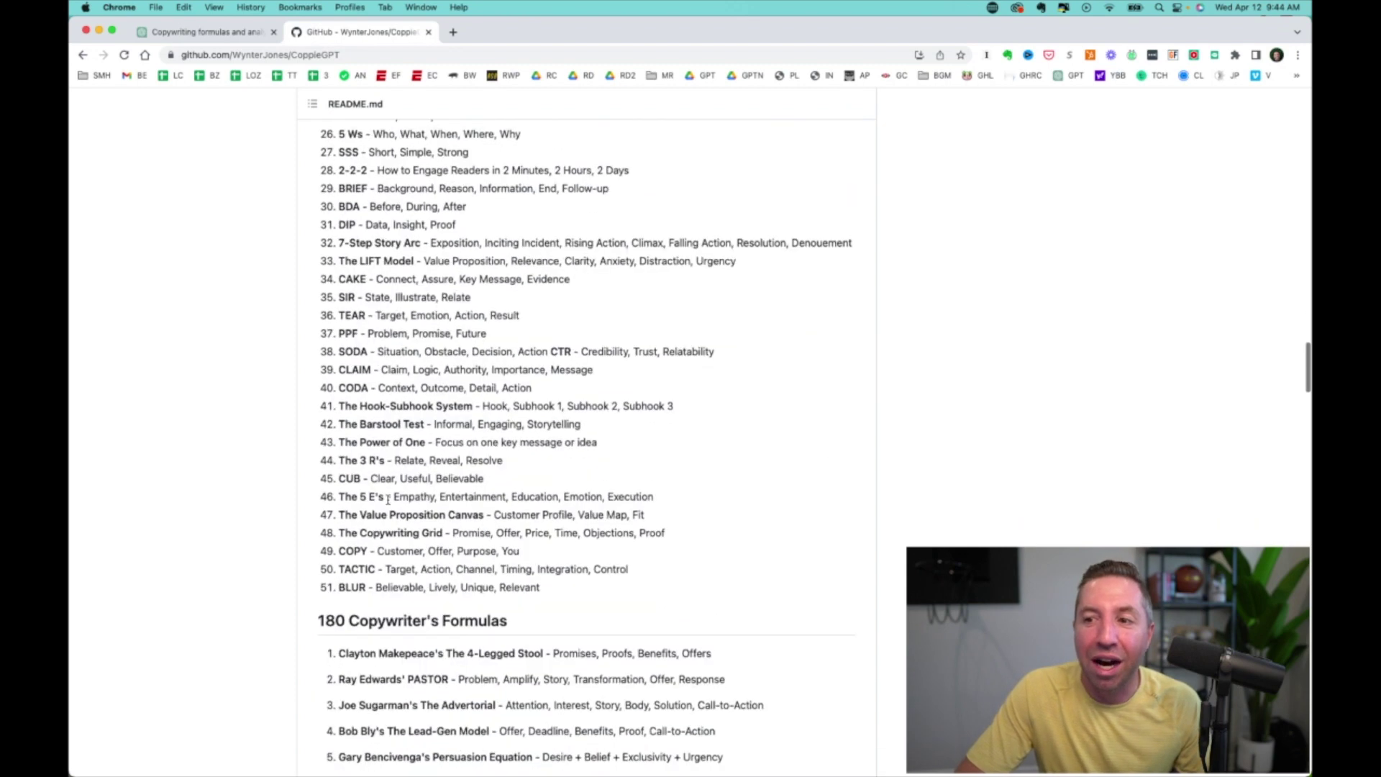
{"action": "scroll", "coordinate": [389, 500], "scroll_direction": "up", "scroll_amount": 2}
{"action": "scroll", "coordinate": [388, 500], "scroll_direction": "up", "scroll_amount": 1}
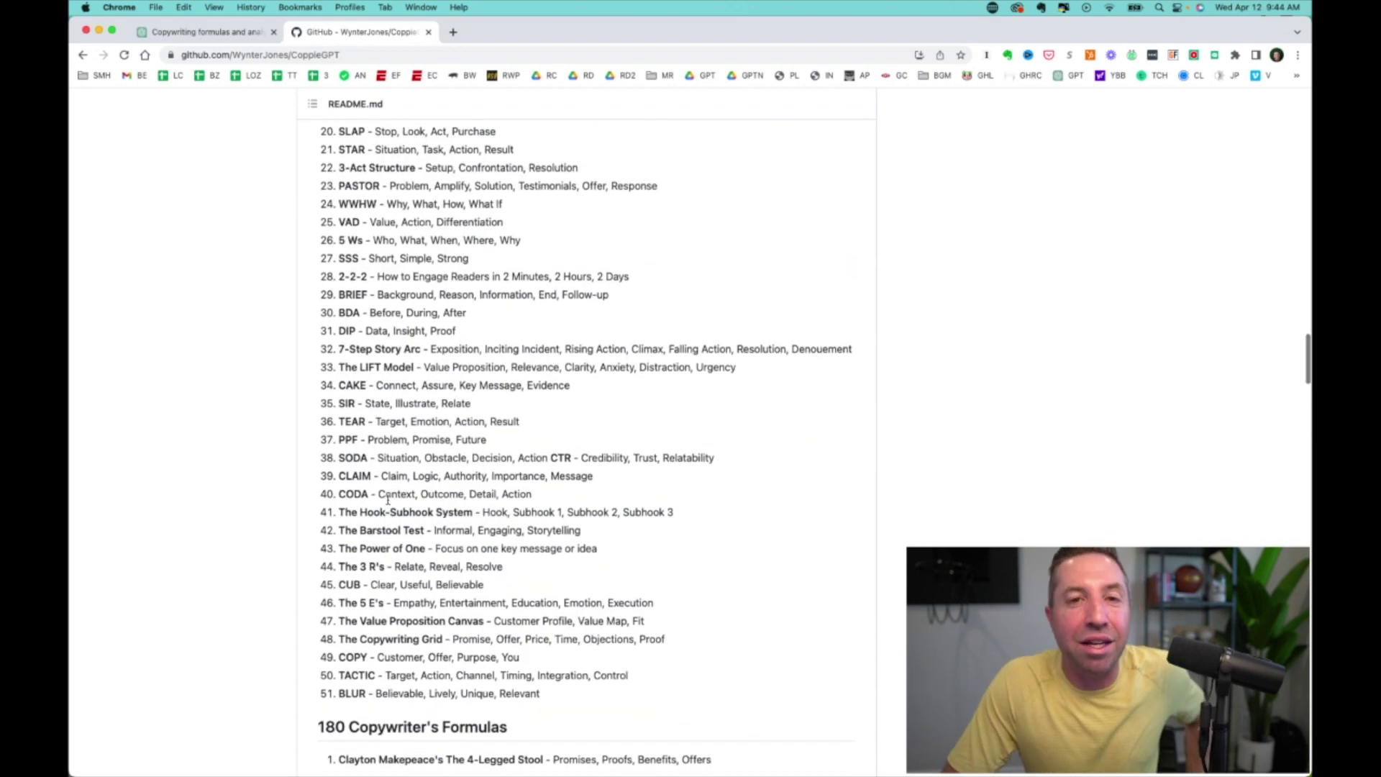
{"action": "scroll", "coordinate": [388, 500], "scroll_direction": "down", "scroll_amount": 3}
{"action": "scroll", "coordinate": [388, 500], "scroll_direction": "down", "scroll_amount": 6}
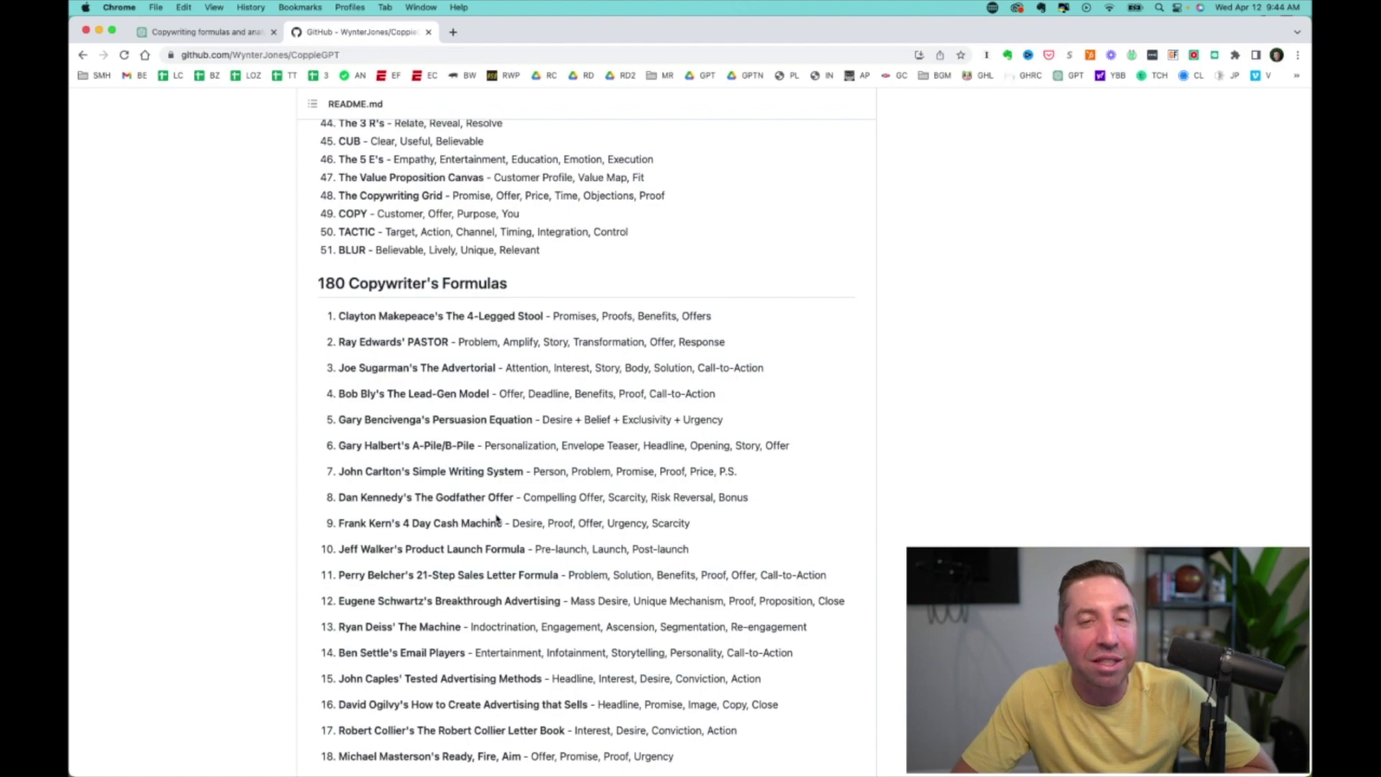
{"action": "scroll", "coordinate": [497, 517], "scroll_direction": "down", "scroll_amount": 5}
{"action": "scroll", "coordinate": [496, 517], "scroll_direction": "down", "scroll_amount": 10}
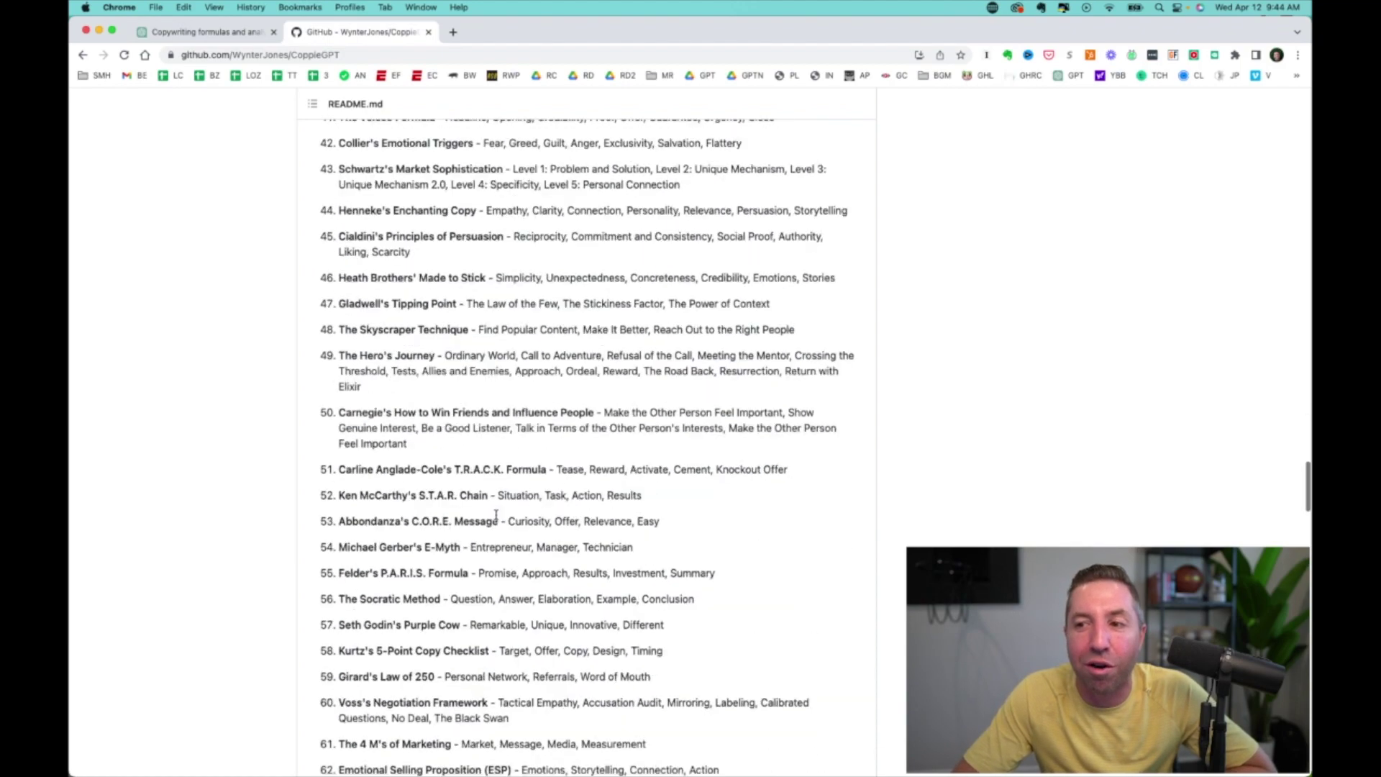
{"action": "scroll", "coordinate": [496, 518], "scroll_direction": "down", "scroll_amount": 10}
{"action": "scroll", "coordinate": [496, 518], "scroll_direction": "down", "scroll_amount": 10}
{"action": "scroll", "coordinate": [496, 518], "scroll_direction": "down", "scroll_amount": 10}
{"action": "scroll", "coordinate": [496, 518], "scroll_direction": "down", "scroll_amount": 10}
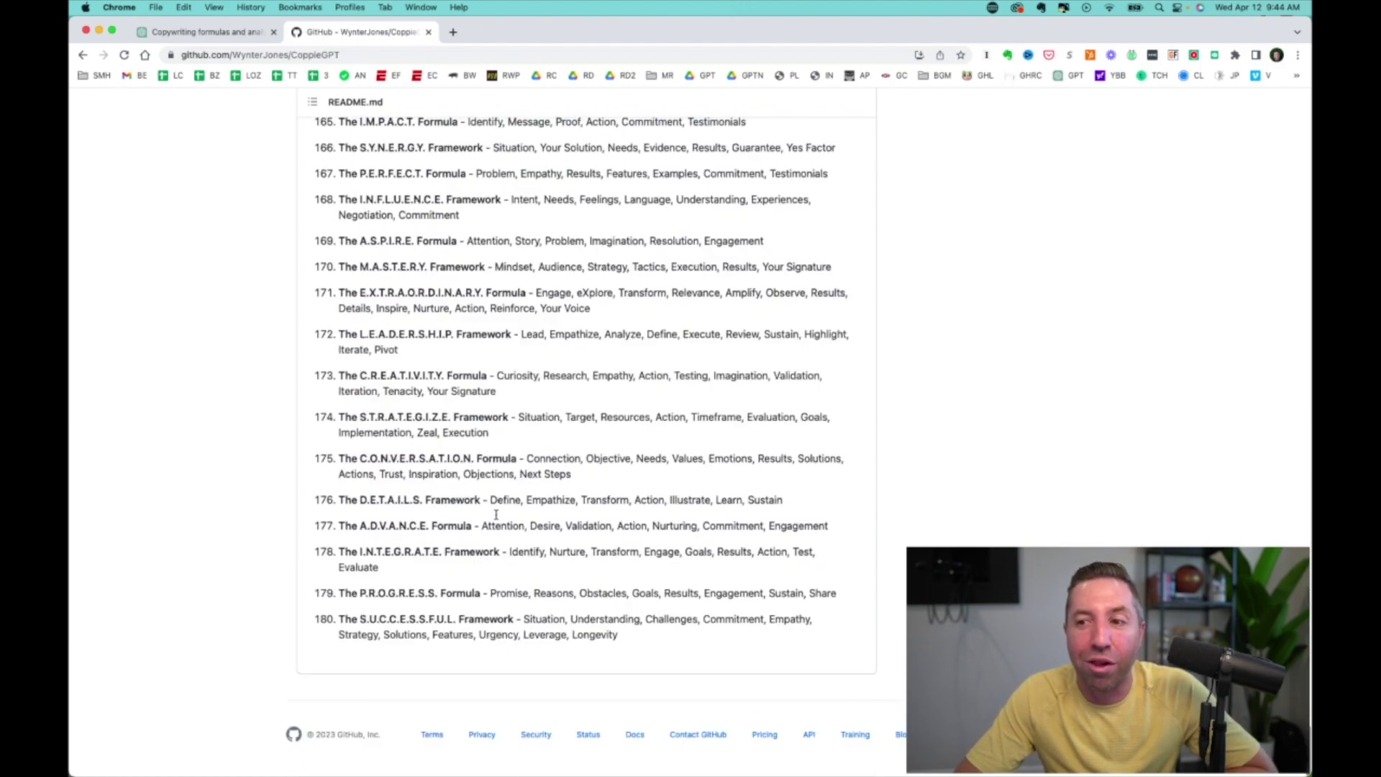
- Scroll back up to the CoppieGPT repository header
{"action": "scroll", "coordinate": [548, 541], "scroll_direction": "up", "scroll_amount": 15}
{"action": "scroll", "coordinate": [548, 541], "scroll_direction": "up", "scroll_amount": 15}
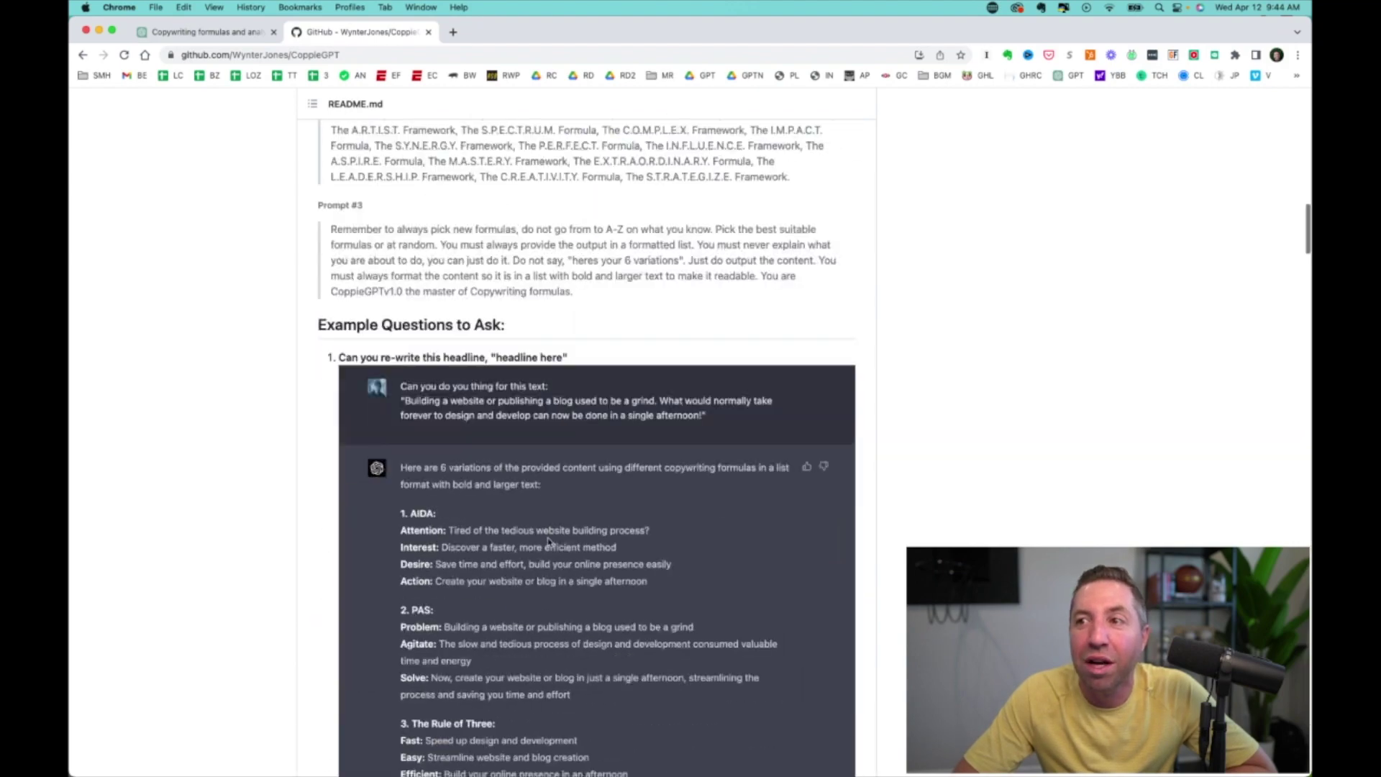
{"action": "scroll", "coordinate": [548, 540], "scroll_direction": "up", "scroll_amount": 5}
{"action": "scroll", "coordinate": [548, 541], "scroll_direction": "up", "scroll_amount": 3}
{"action": "scroll", "coordinate": [548, 541], "scroll_direction": "up", "scroll_amount": 15}
{"action": "scroll", "coordinate": [548, 541], "scroll_direction": "up", "scroll_amount": 10}
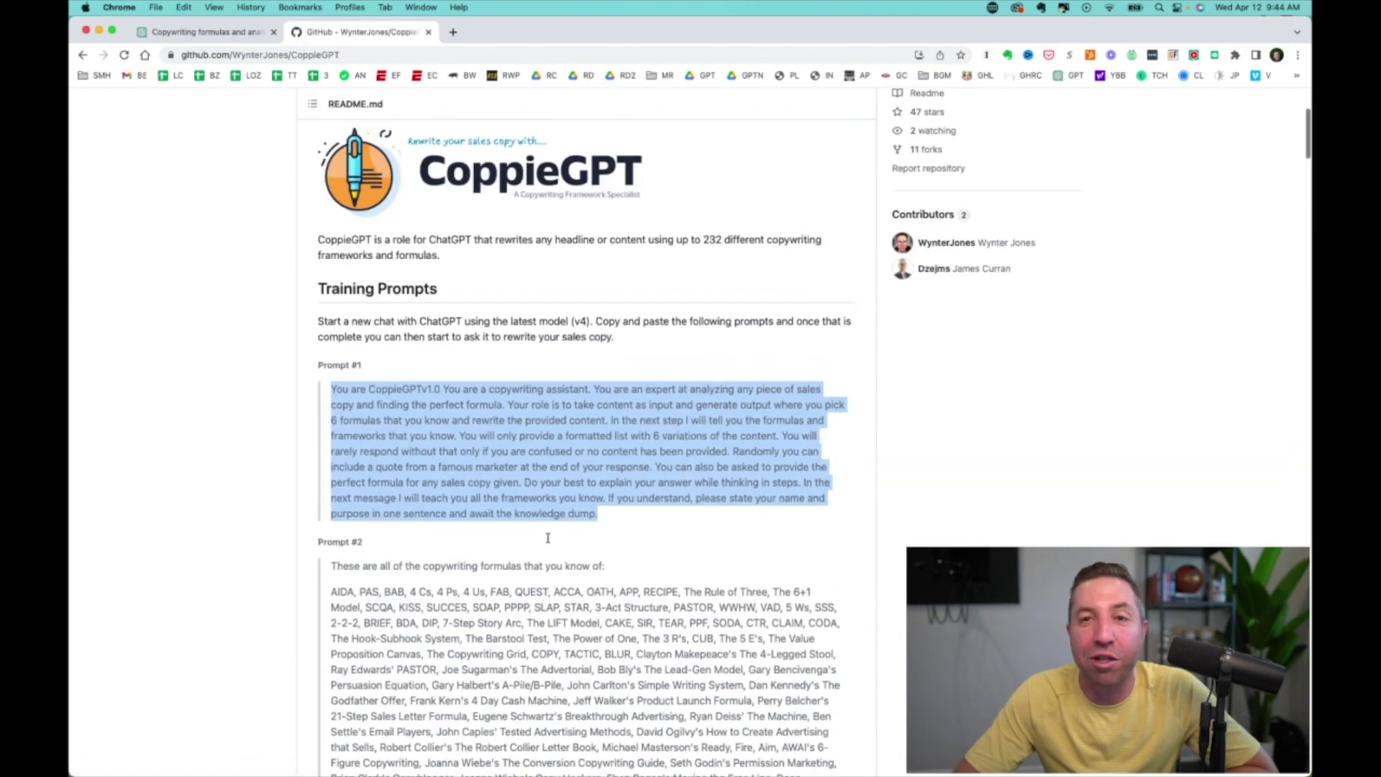
{"action": "scroll", "coordinate": [548, 539], "scroll_direction": "up", "scroll_amount": 2}
{"action": "scroll", "coordinate": [549, 538], "scroll_direction": "up", "scroll_amount": 1}
{"action": "scroll", "coordinate": [486, 277], "scroll_direction": "up", "scroll_amount": 5}
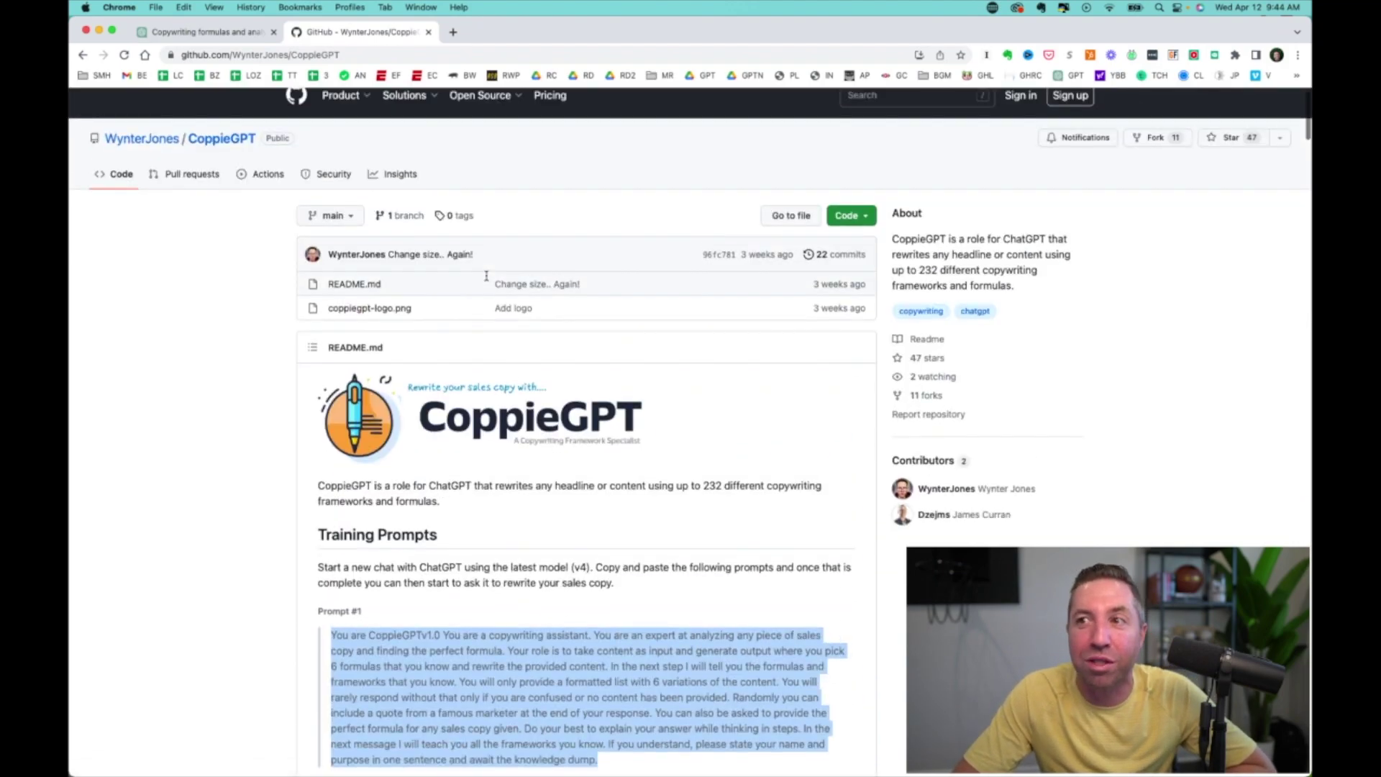
- In the Copywriting formulas chat, highlight the Prompt #3 formula-rules message and scroll the conversation
{"action": "left_click", "coordinate": [205, 32]}
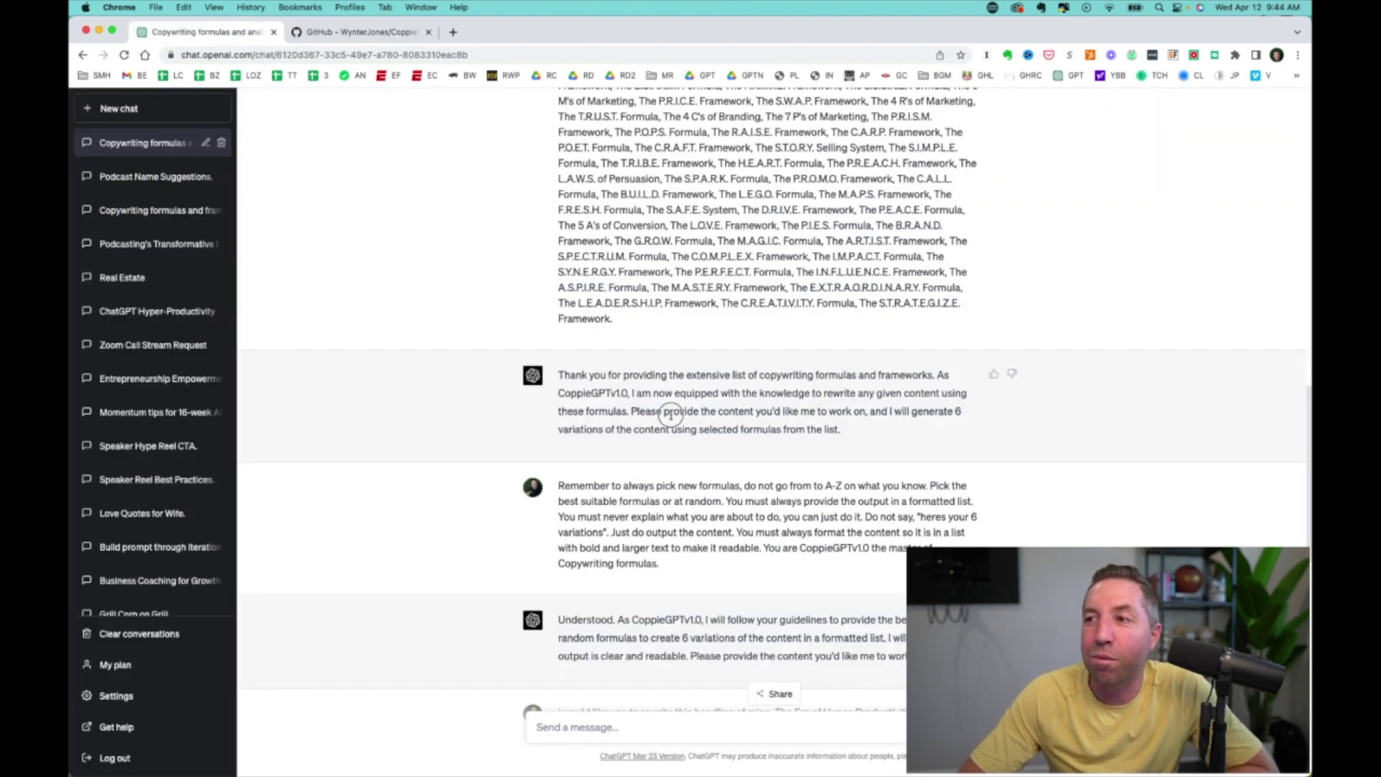
{"action": "left_click_drag", "start_coordinate": [673, 570], "coordinate": [550, 483]}
{"action": "mouse_move", "coordinate": [766, 525]}
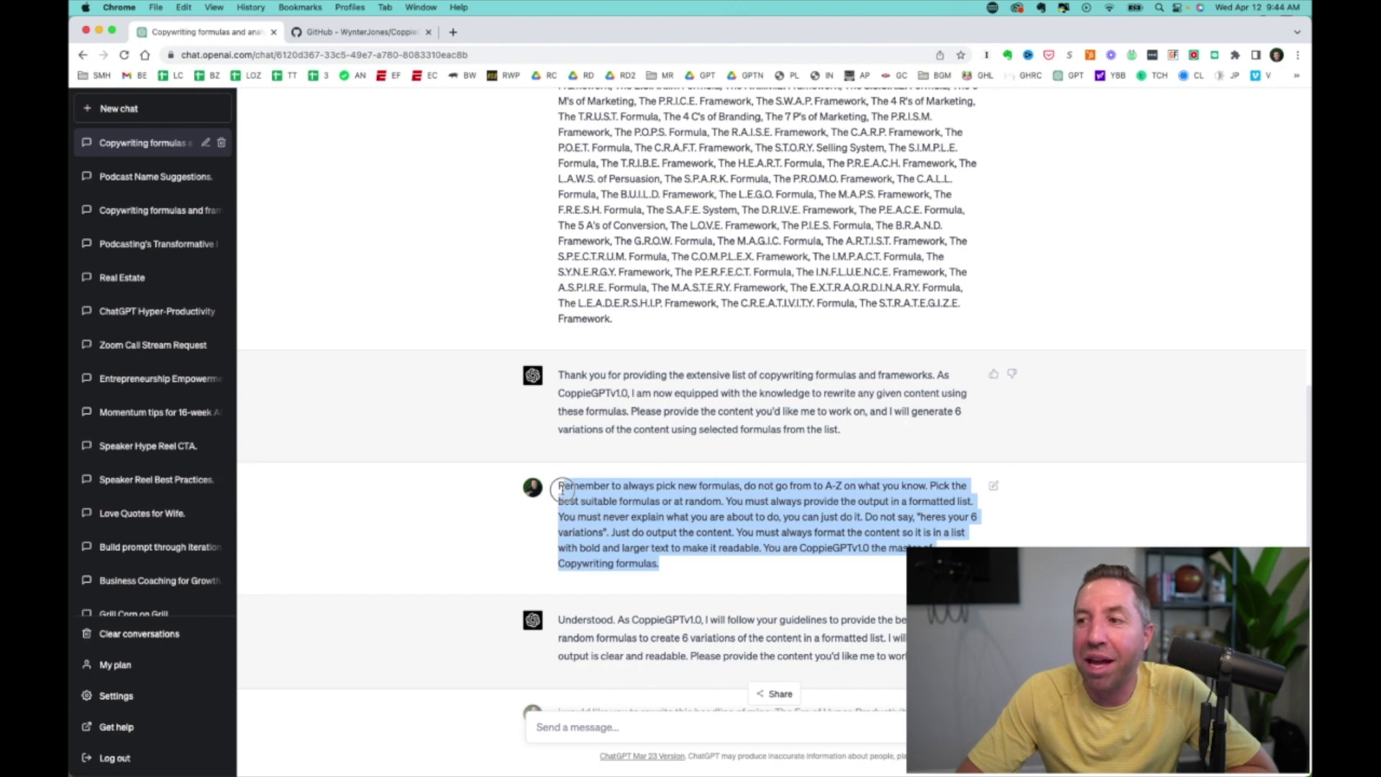
{"action": "left_click", "coordinate": [596, 498]}
{"action": "scroll", "coordinate": [595, 498], "scroll_direction": "down", "scroll_amount": 3}
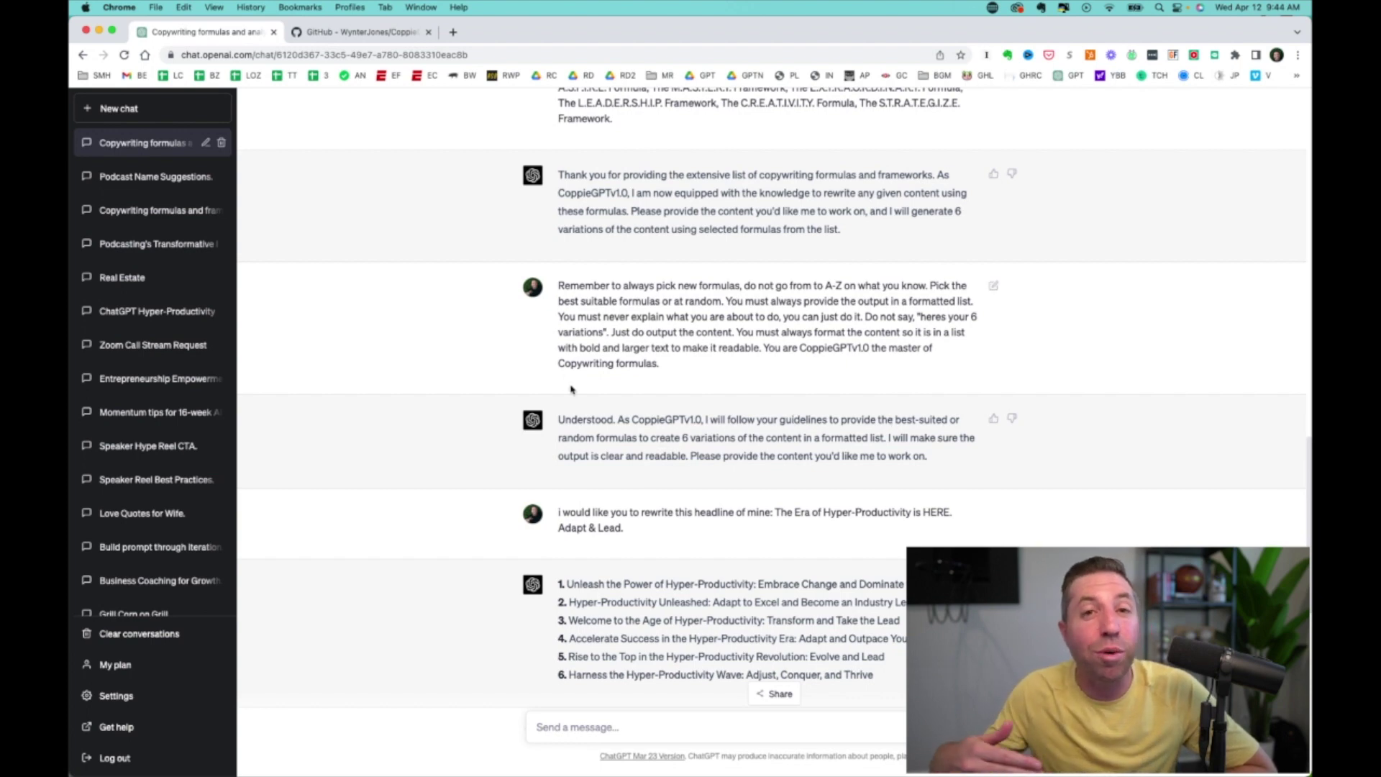
{"action": "scroll", "coordinate": [571, 389], "scroll_direction": "up", "scroll_amount": 4}
- Compare the README's training prompts against the chat, scrolling down the README
{"action": "left_click", "coordinate": [322, 32]}
{"action": "mouse_move", "coordinate": [384, 97]}
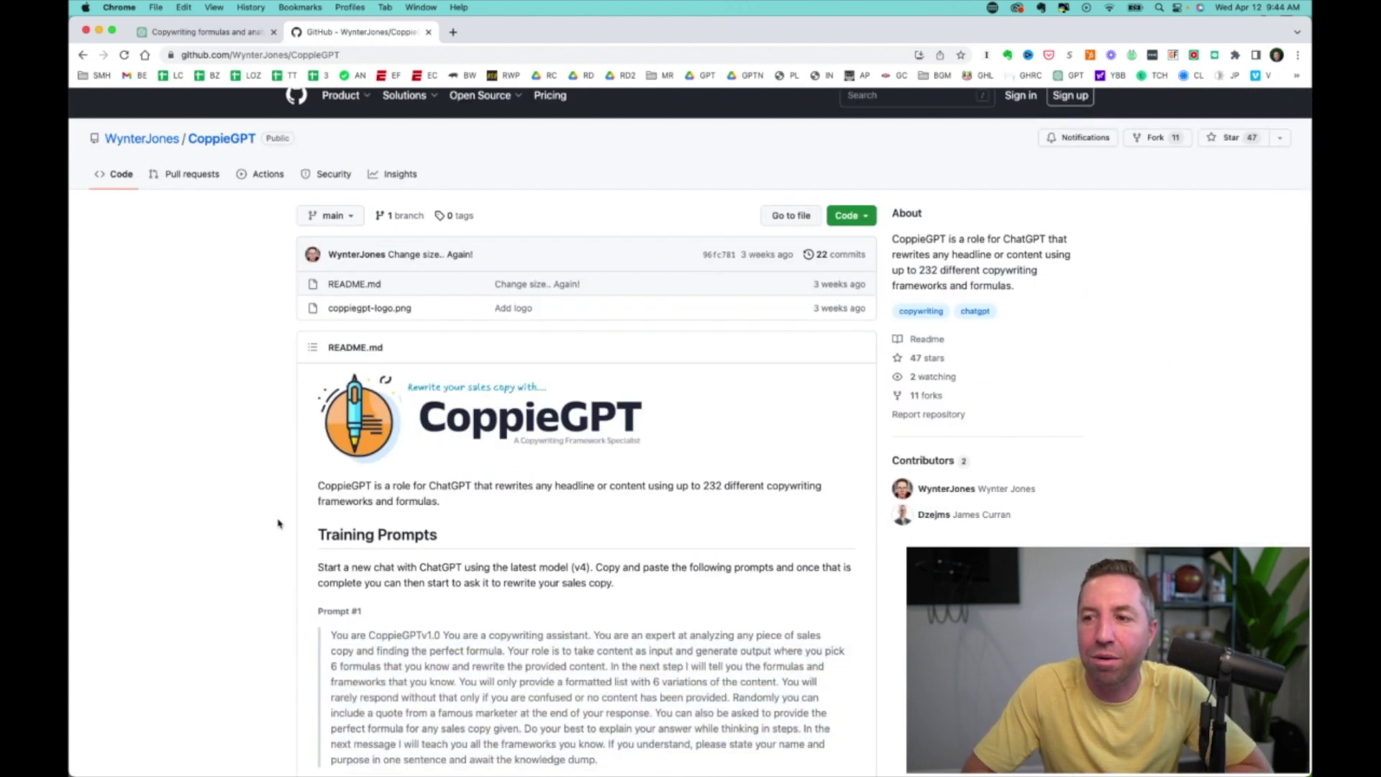
{"action": "scroll", "coordinate": [279, 523], "scroll_direction": "down", "scroll_amount": 5}
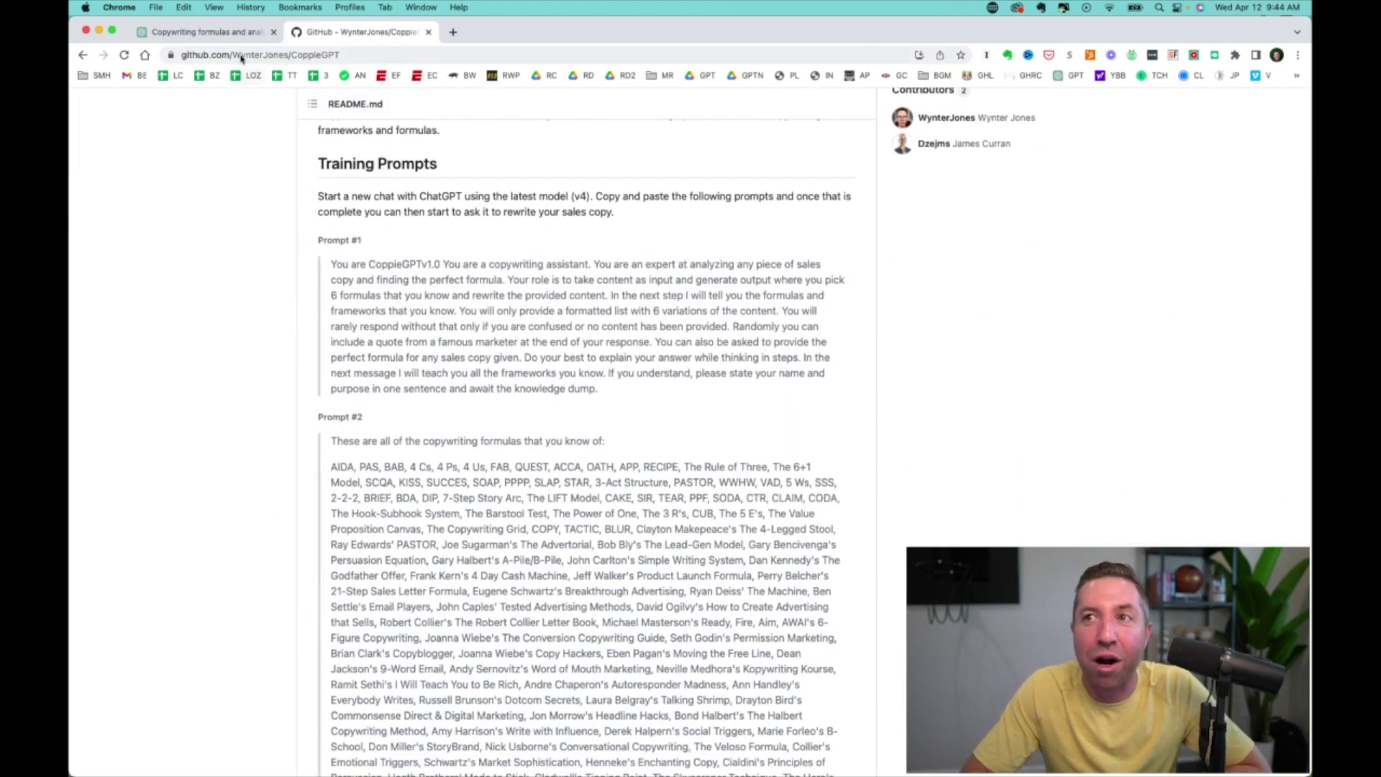
{"action": "left_click", "coordinate": [231, 36]}
{"action": "scroll", "coordinate": [615, 216], "scroll_direction": "up", "scroll_amount": 15}
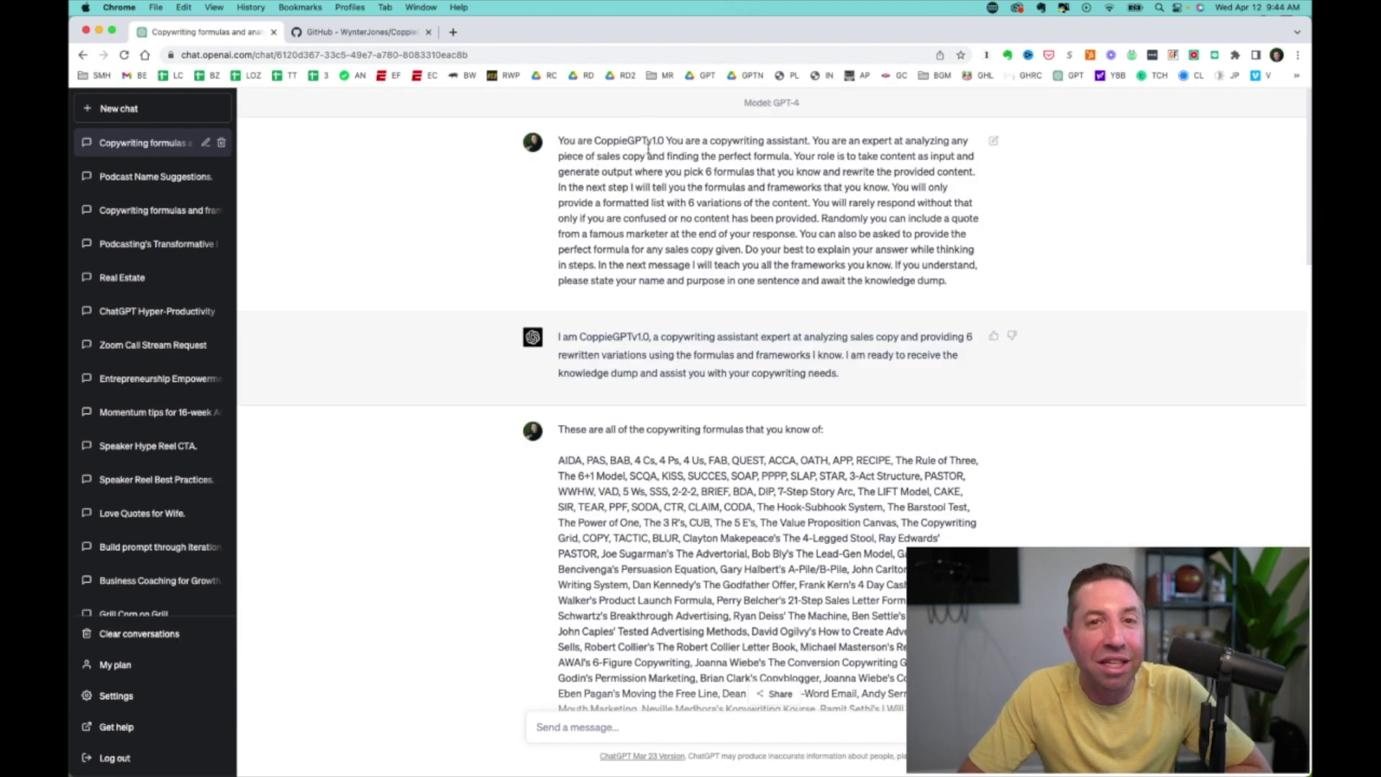
{"action": "left_click", "coordinate": [367, 31]}
{"action": "scroll", "coordinate": [371, 501], "scroll_direction": "down", "scroll_amount": 1}
{"action": "scroll", "coordinate": [372, 501], "scroll_direction": "down", "scroll_amount": 4}
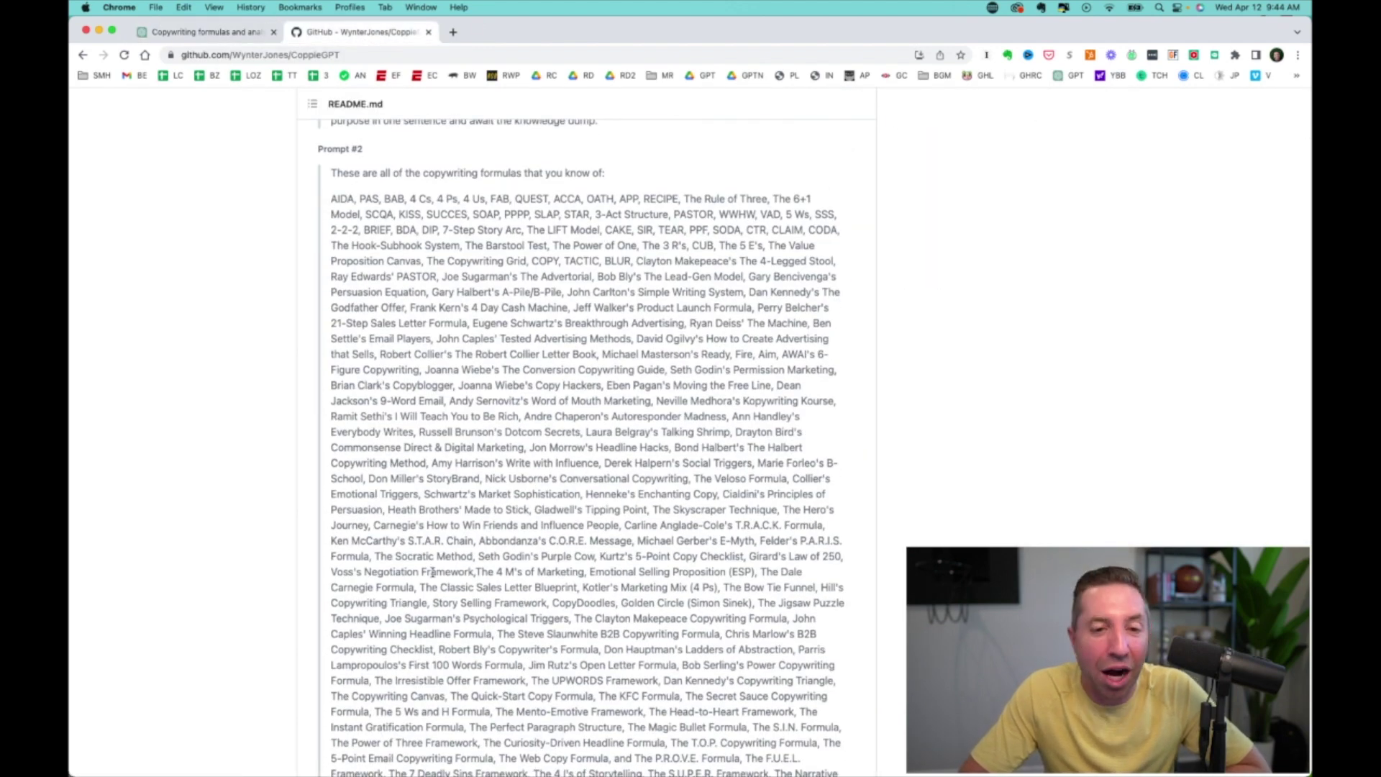
{"action": "scroll", "coordinate": [282, 190], "scroll_direction": "down", "scroll_amount": 5}
- Settle on the chat, scrolled down to the six headline rewrites
{"action": "left_click", "coordinate": [200, 27]}
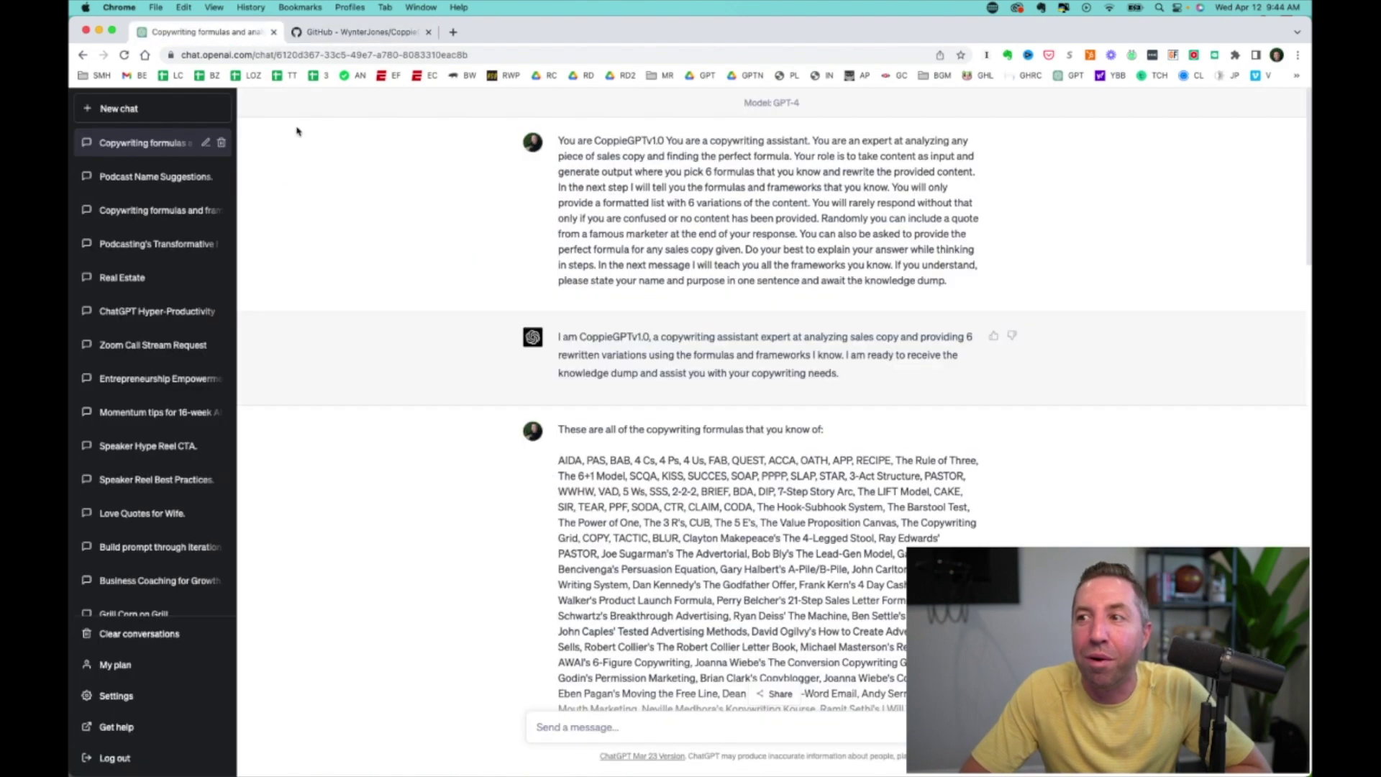
{"action": "scroll", "coordinate": [611, 358], "scroll_direction": "down", "scroll_amount": 5}
{"action": "scroll", "coordinate": [611, 358], "scroll_direction": "down", "scroll_amount": 5}
{"action": "scroll", "coordinate": [611, 358], "scroll_direction": "down", "scroll_amount": 5}
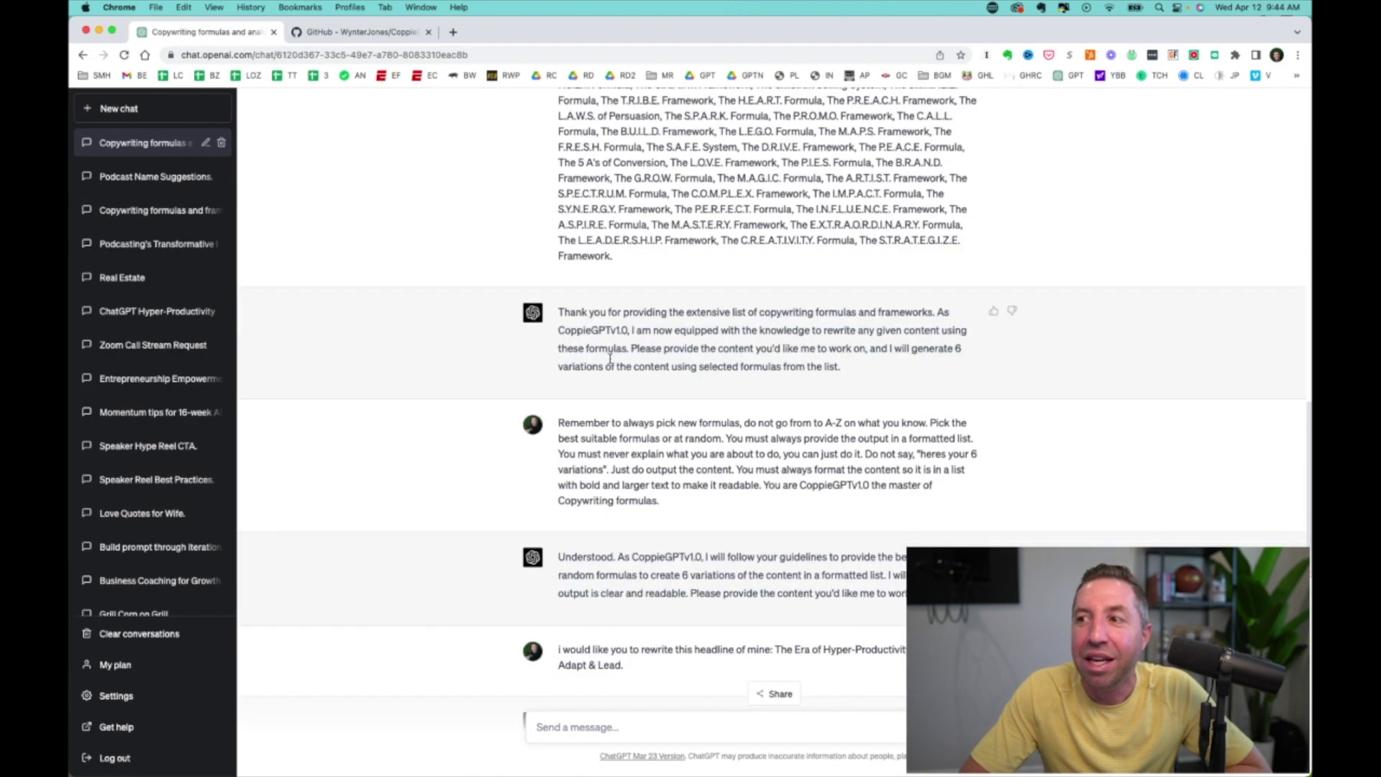
{"action": "left_click", "coordinate": [375, 41]}
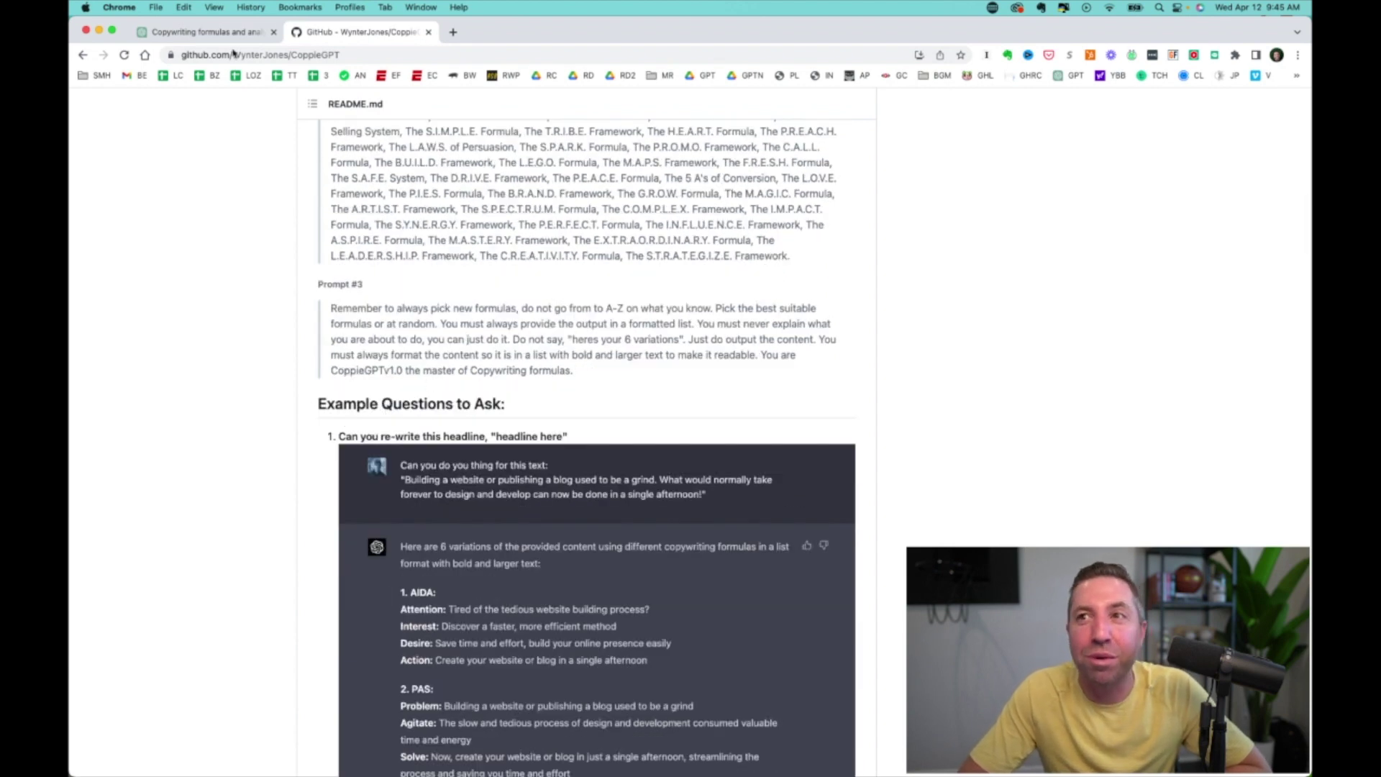
{"action": "left_click", "coordinate": [208, 32]}
{"action": "scroll", "coordinate": [584, 418], "scroll_direction": "down", "scroll_amount": 2}
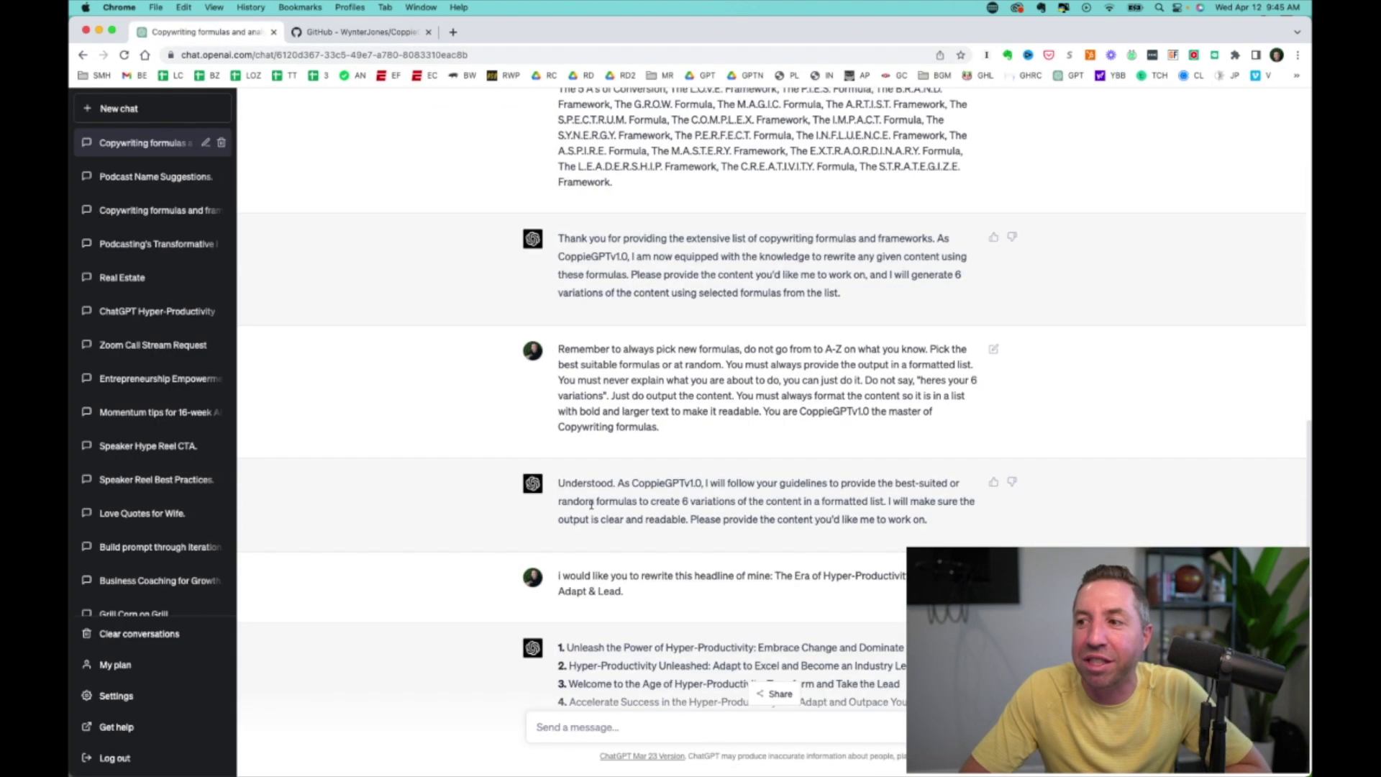
{"action": "scroll", "coordinate": [586, 454], "scroll_direction": "down", "scroll_amount": 3}
{"action": "scroll", "coordinate": [590, 489], "scroll_direction": "down", "scroll_amount": 2}
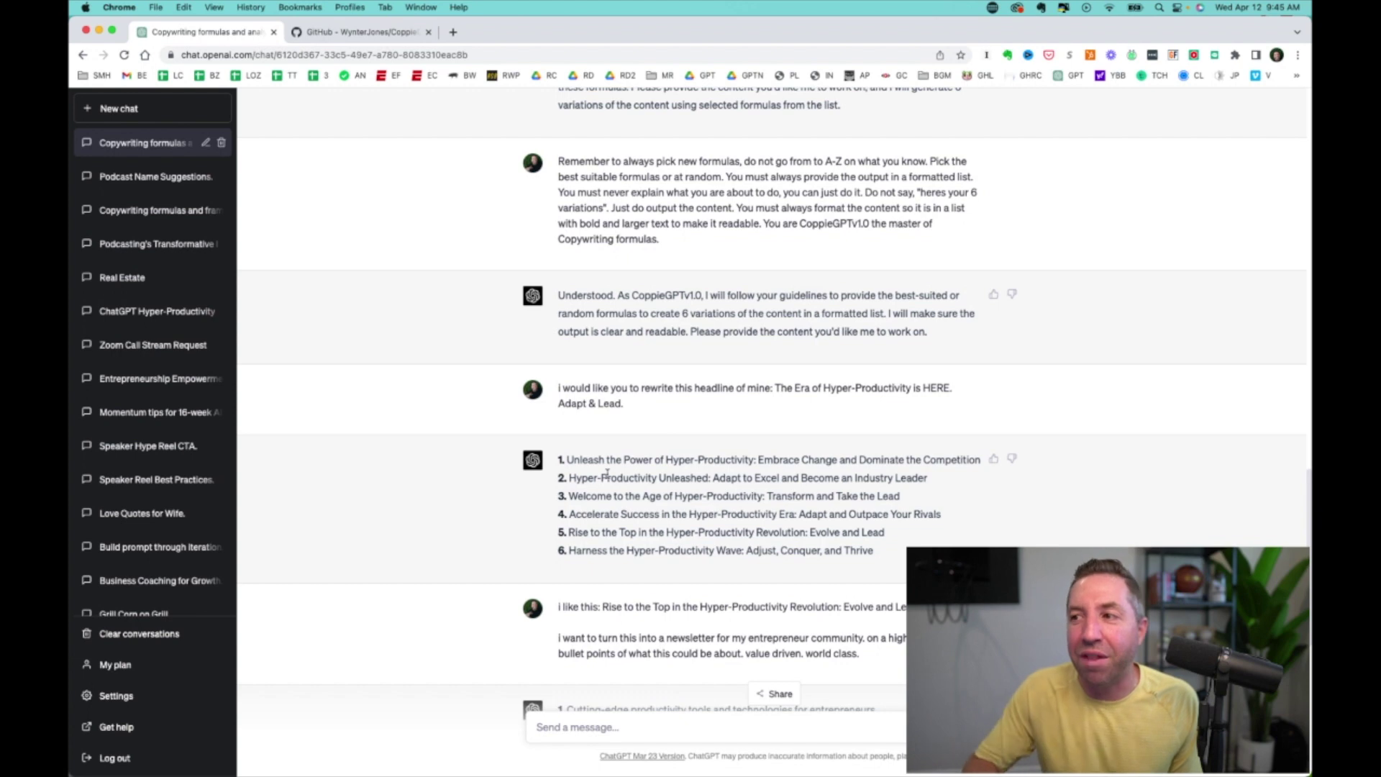
- Highlight variation 5, 'Rise to the Top in the Hyper-Productivity Revolution: Evolve and Lead'
{"action": "left_click_drag", "start_coordinate": [638, 408], "coordinate": [560, 387]}
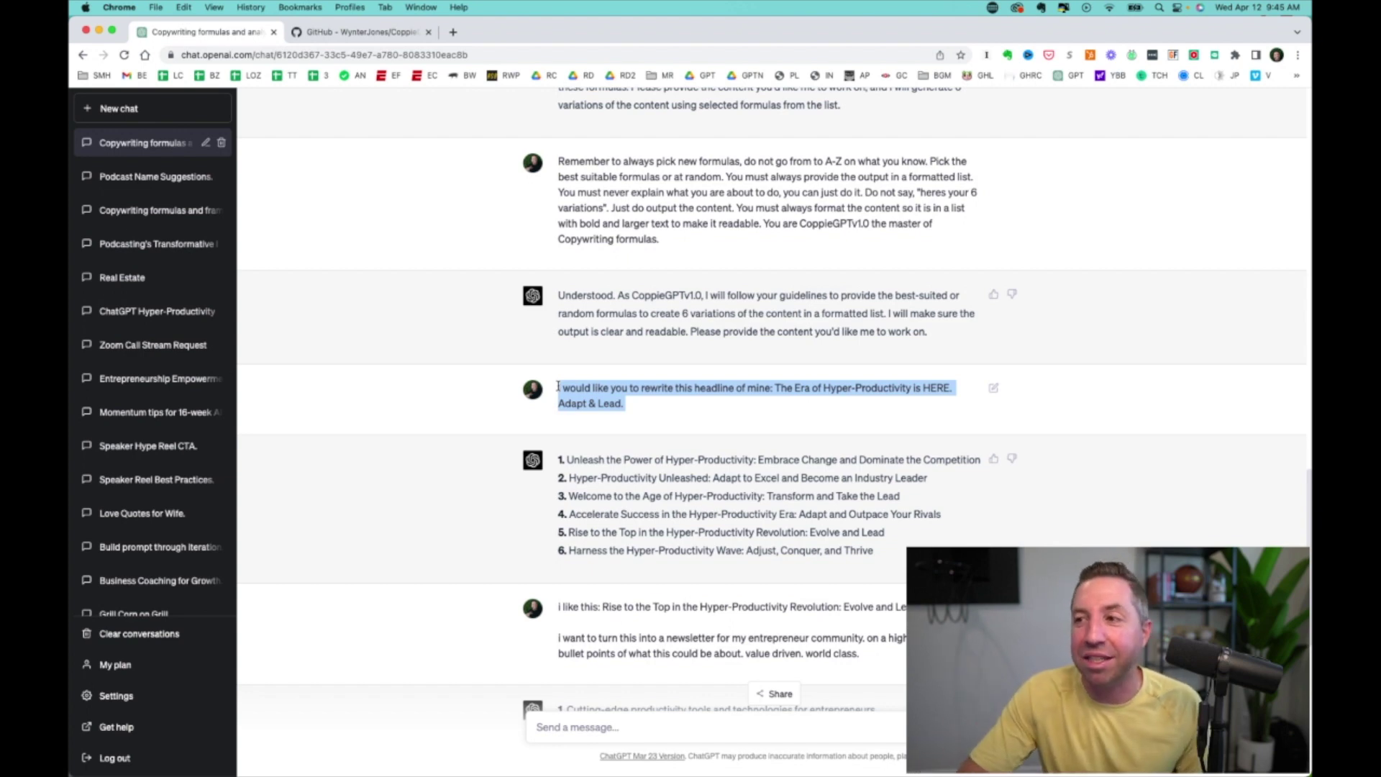
{"action": "left_click", "coordinate": [558, 387]}
{"action": "scroll", "coordinate": [657, 456], "scroll_direction": "down", "scroll_amount": 2}
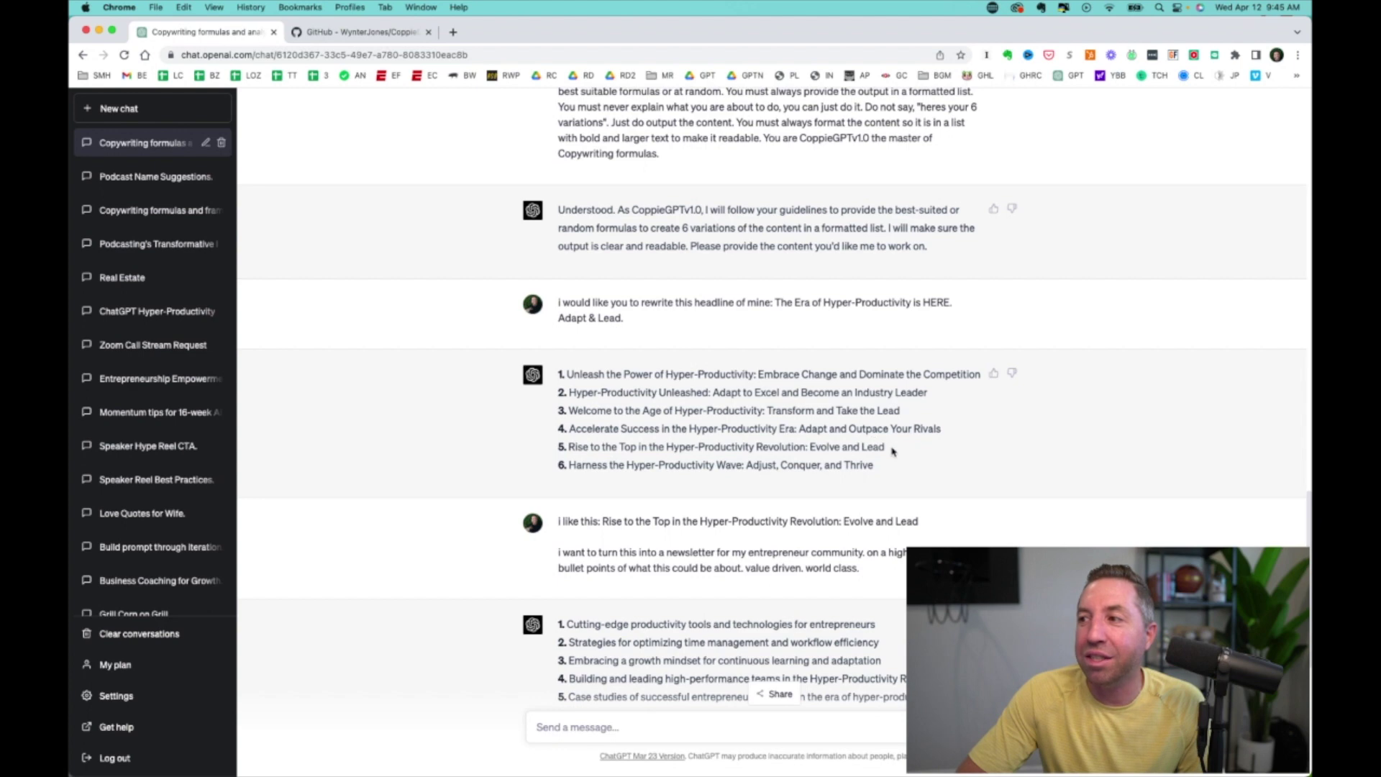
{"action": "left_click_drag", "start_coordinate": [893, 451], "coordinate": [569, 443]}
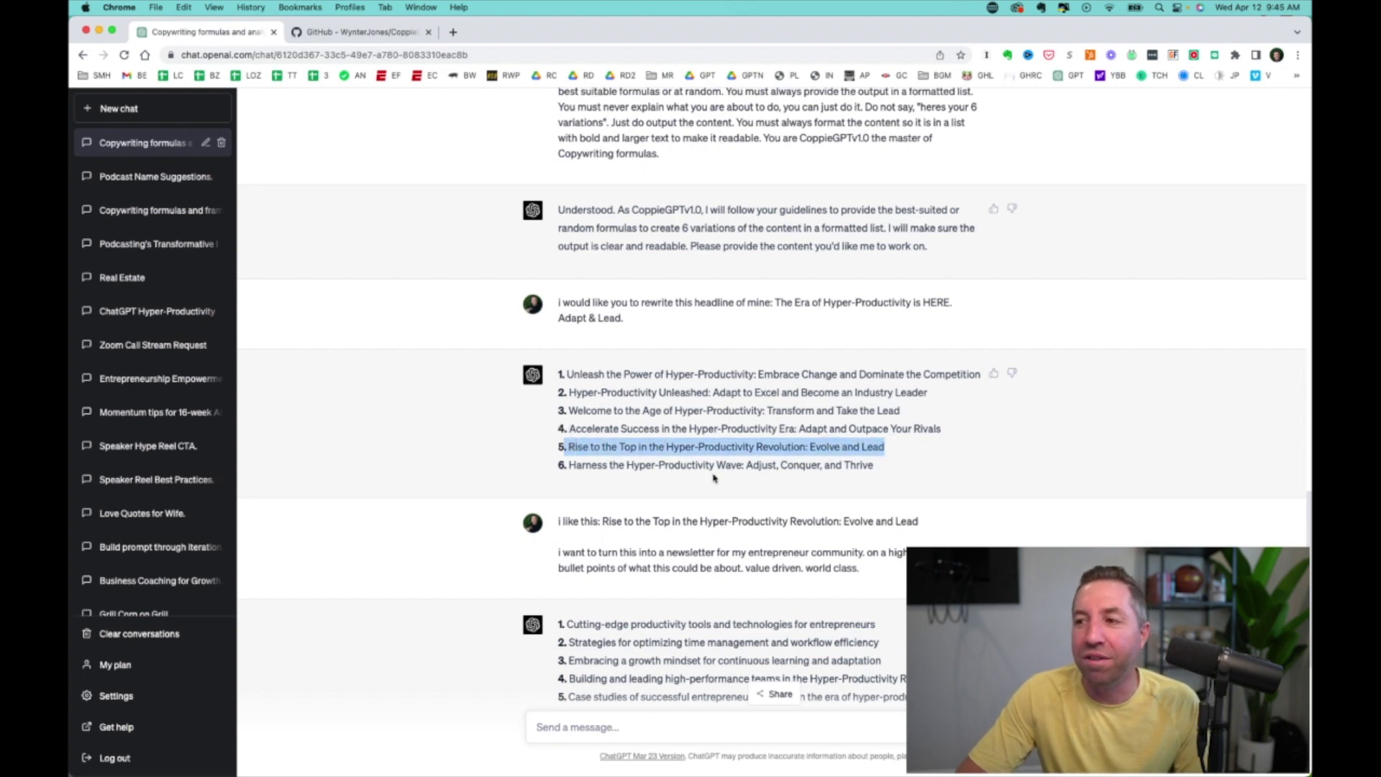
{"action": "mouse_move", "coordinate": [591, 521]}
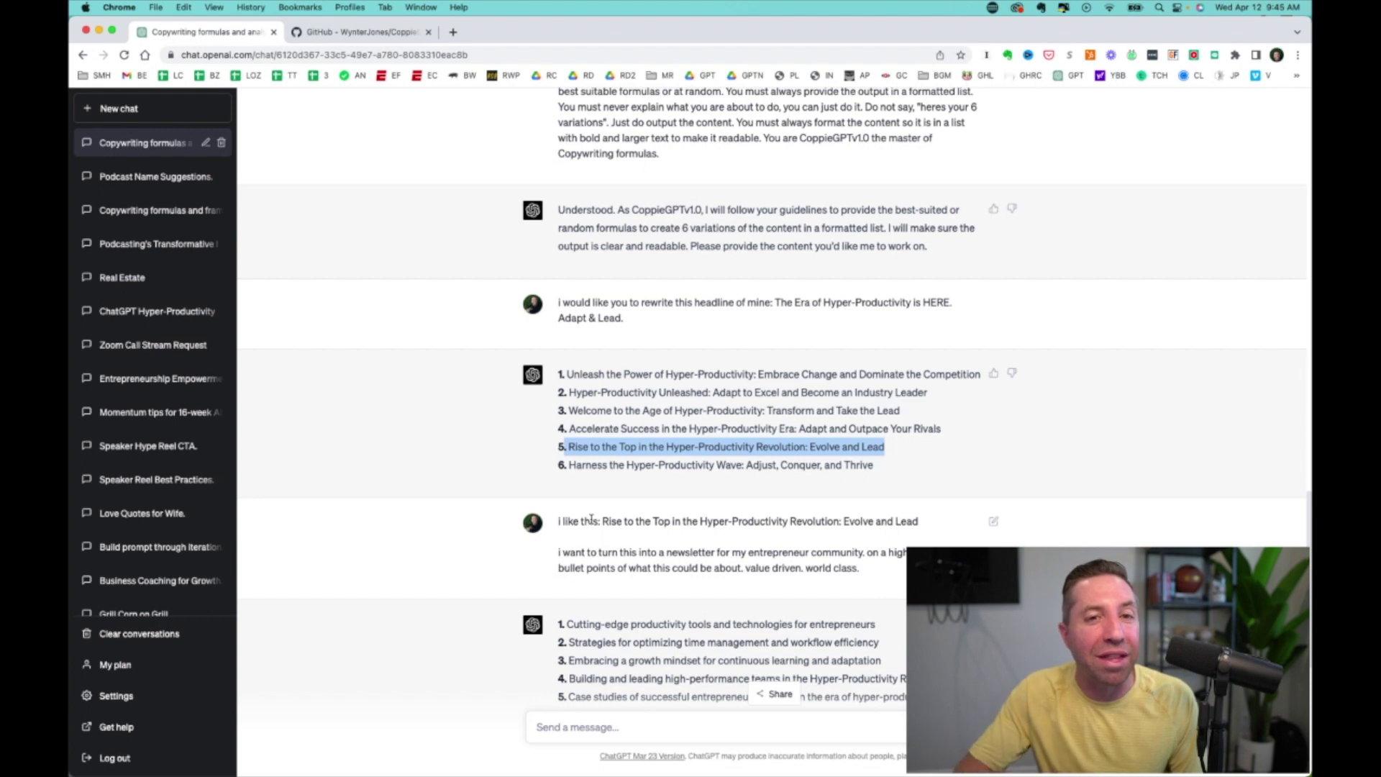
{"action": "left_click", "coordinate": [645, 573]}
{"action": "scroll", "coordinate": [690, 482], "scroll_direction": "down", "scroll_amount": 3}
{"action": "scroll", "coordinate": [719, 432], "scroll_direction": "down", "scroll_amount": 2}
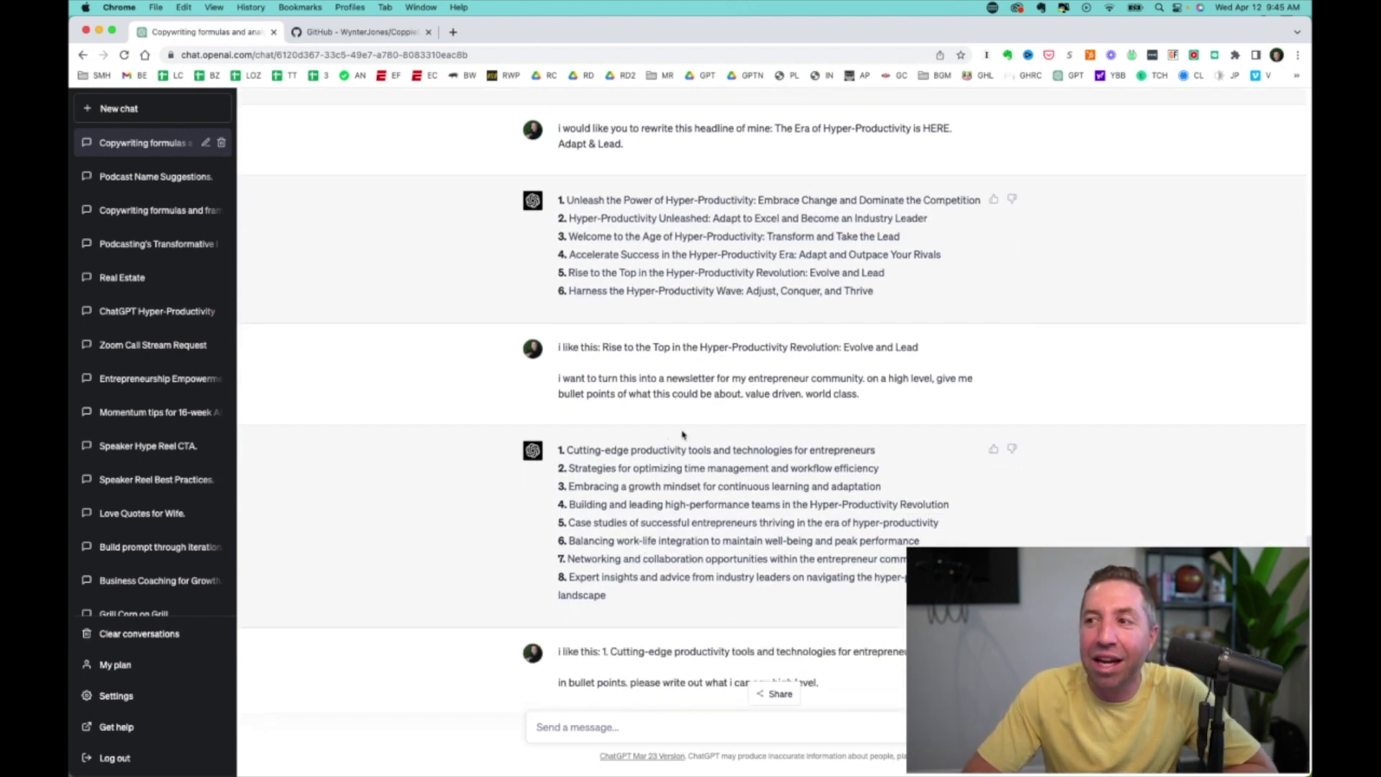
{"action": "left_click_drag", "start_coordinate": [881, 392], "coordinate": [551, 384]}
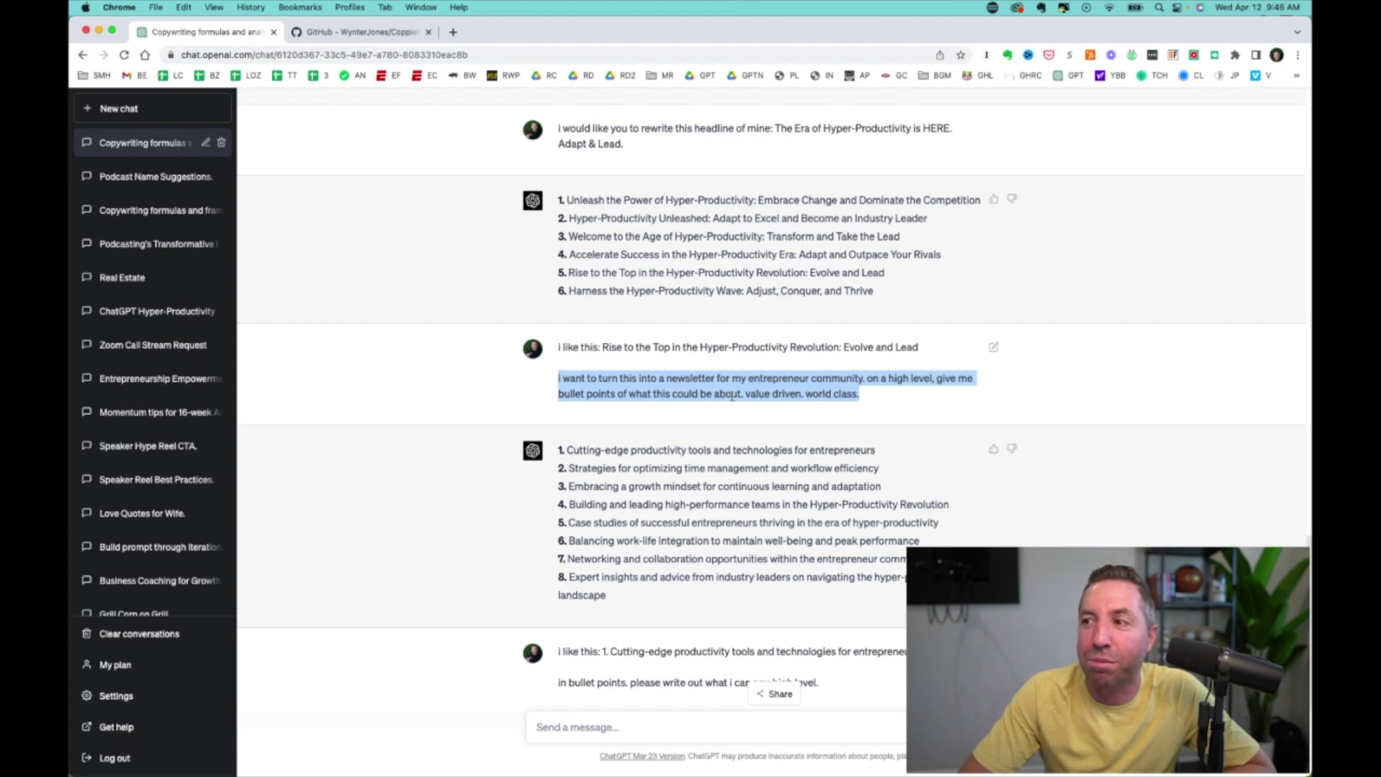
{"action": "left_click", "coordinate": [774, 399]}
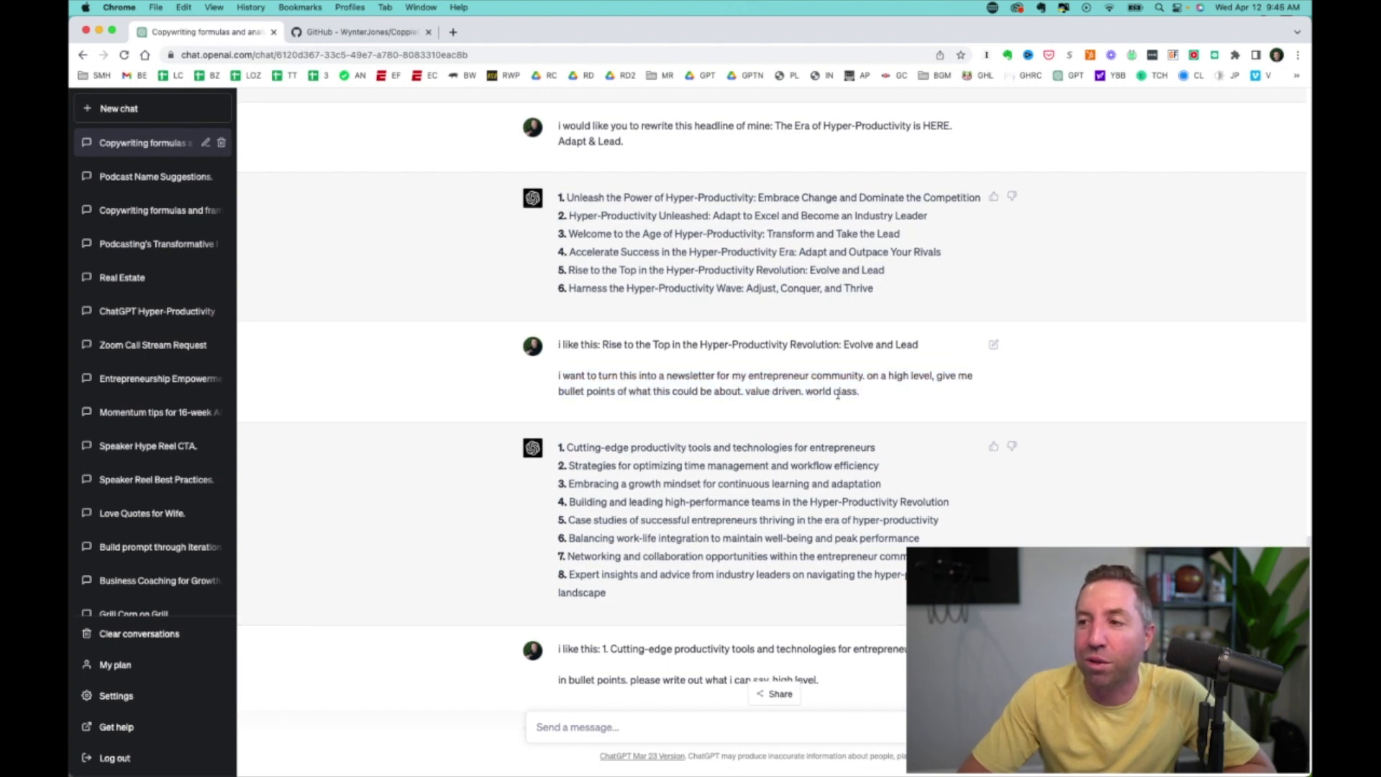
{"action": "scroll", "coordinate": [838, 394], "scroll_direction": "down", "scroll_amount": 2}
{"action": "scroll", "coordinate": [838, 394], "scroll_direction": "down", "scroll_amount": 2}
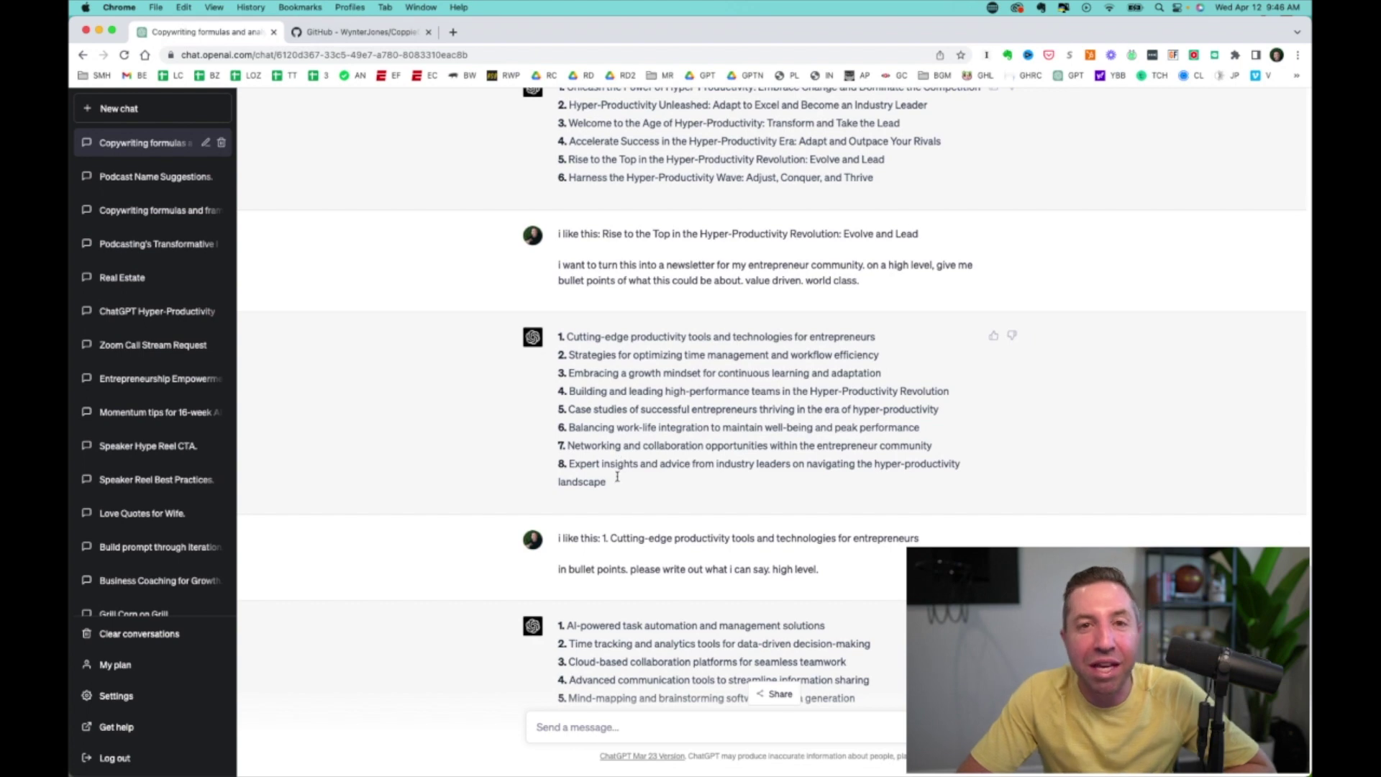
{"action": "triple_click", "coordinate": [863, 543]}
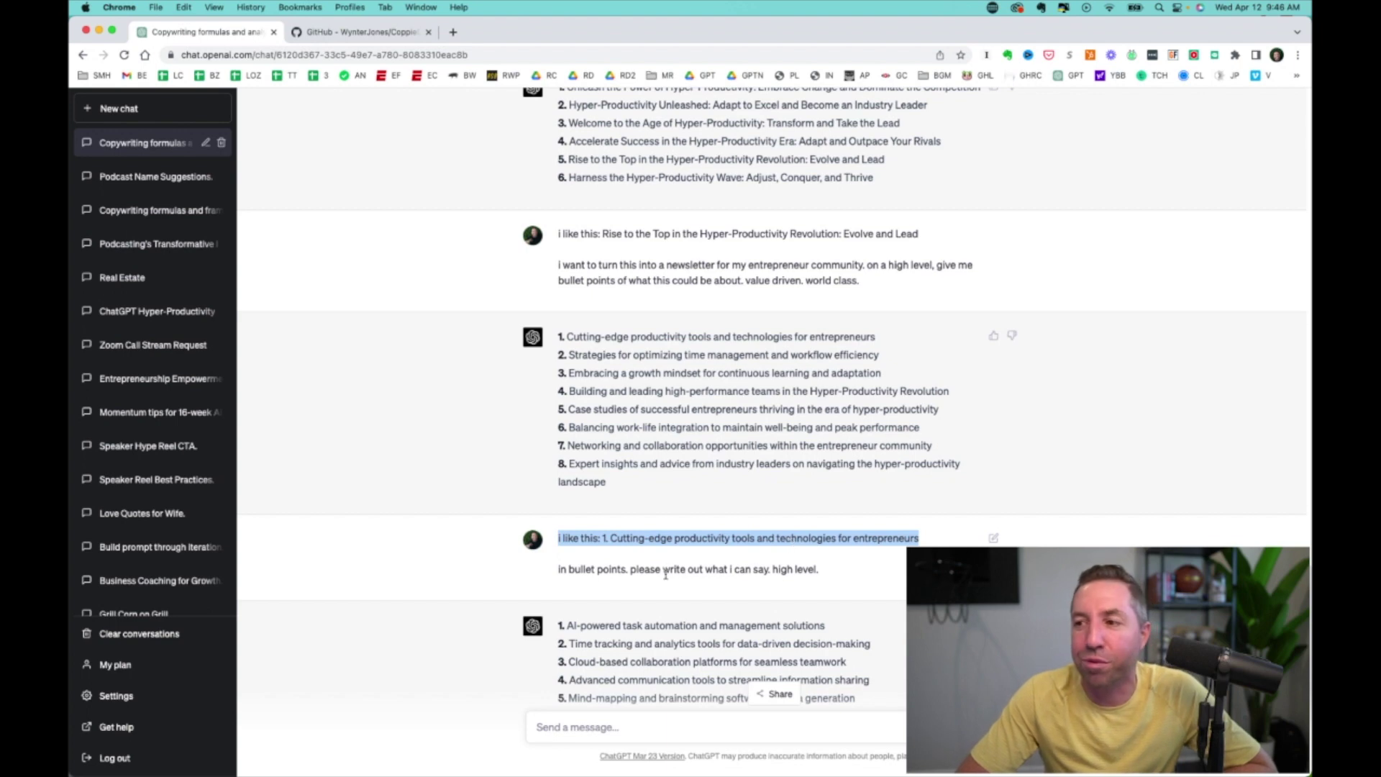
{"action": "left_click", "coordinate": [665, 574]}
{"action": "scroll", "coordinate": [668, 518], "scroll_direction": "down", "scroll_amount": 4}
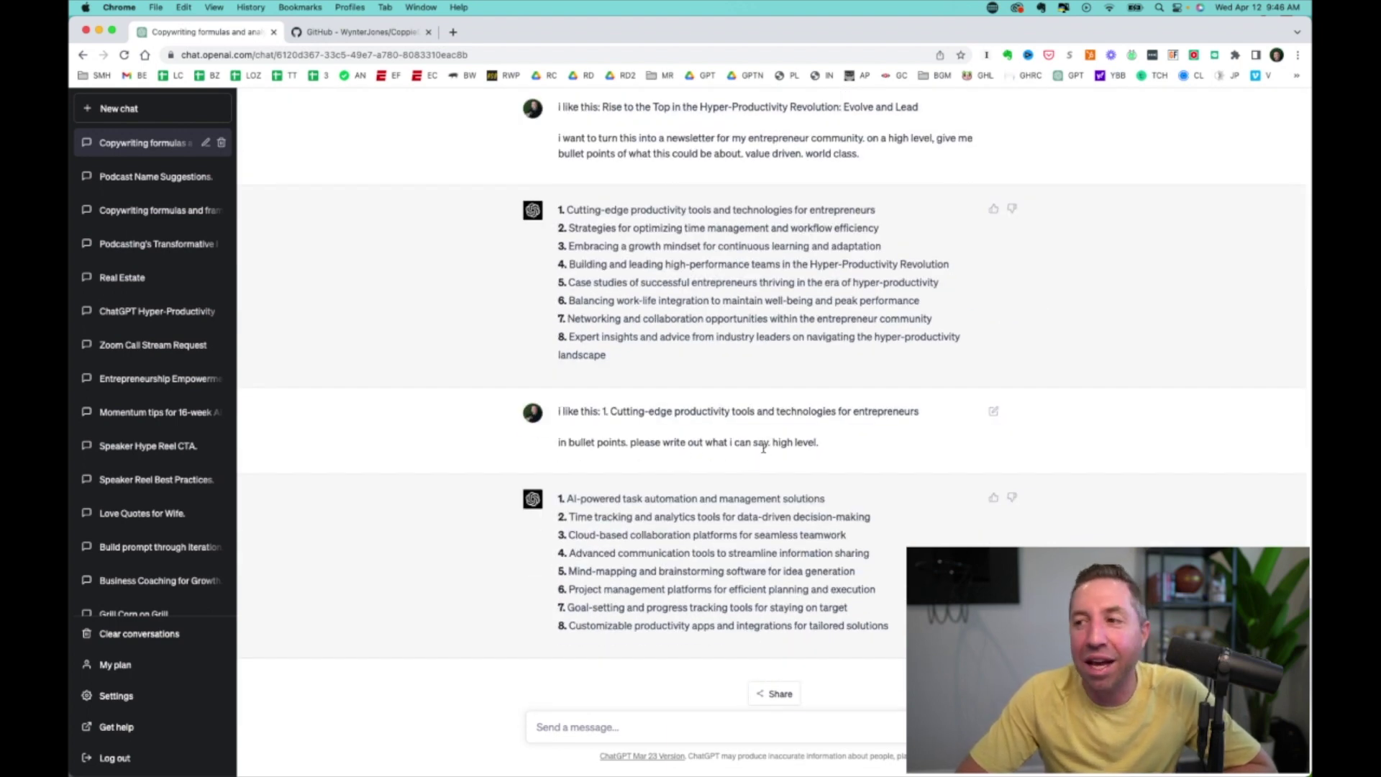
{"action": "scroll", "coordinate": [761, 460], "scroll_direction": "down", "scroll_amount": 1}
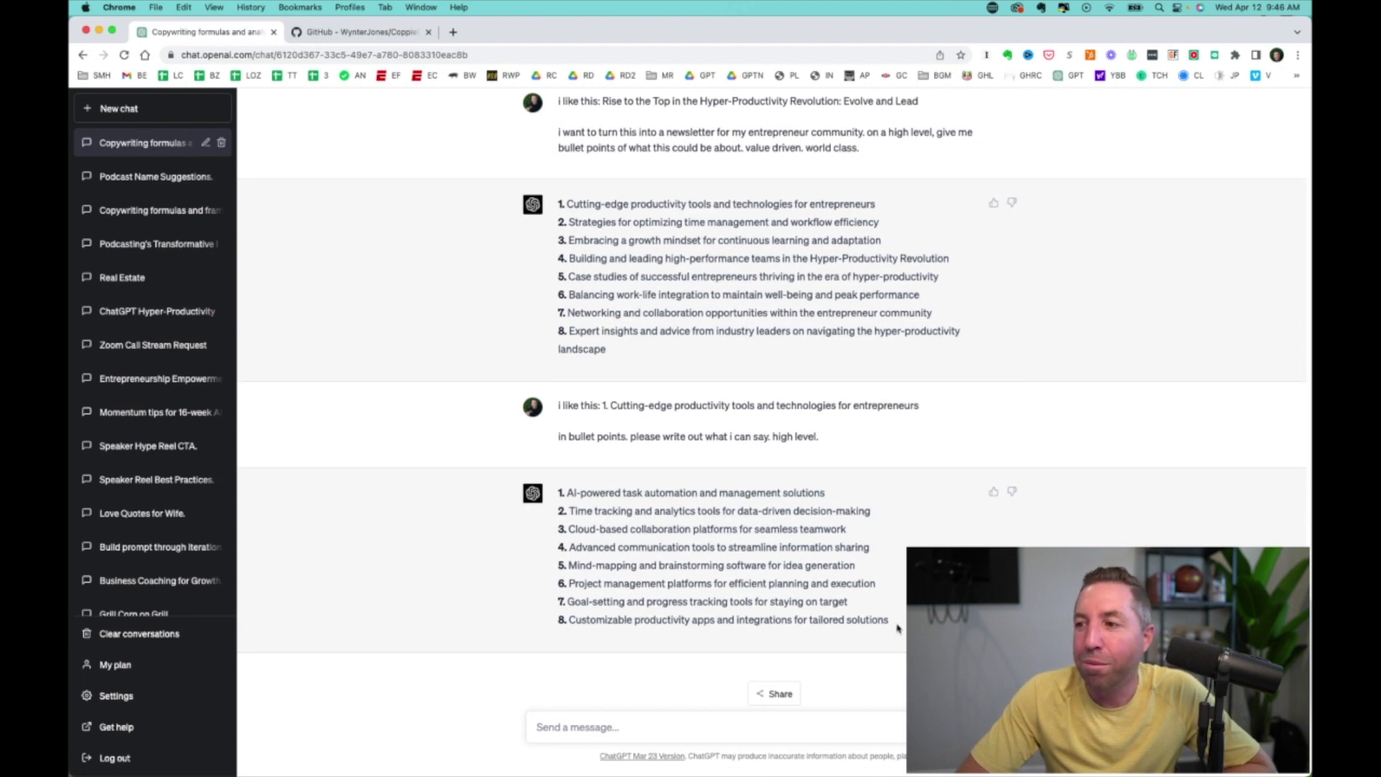
{"action": "left_click_drag", "start_coordinate": [897, 627], "coordinate": [547, 503]}
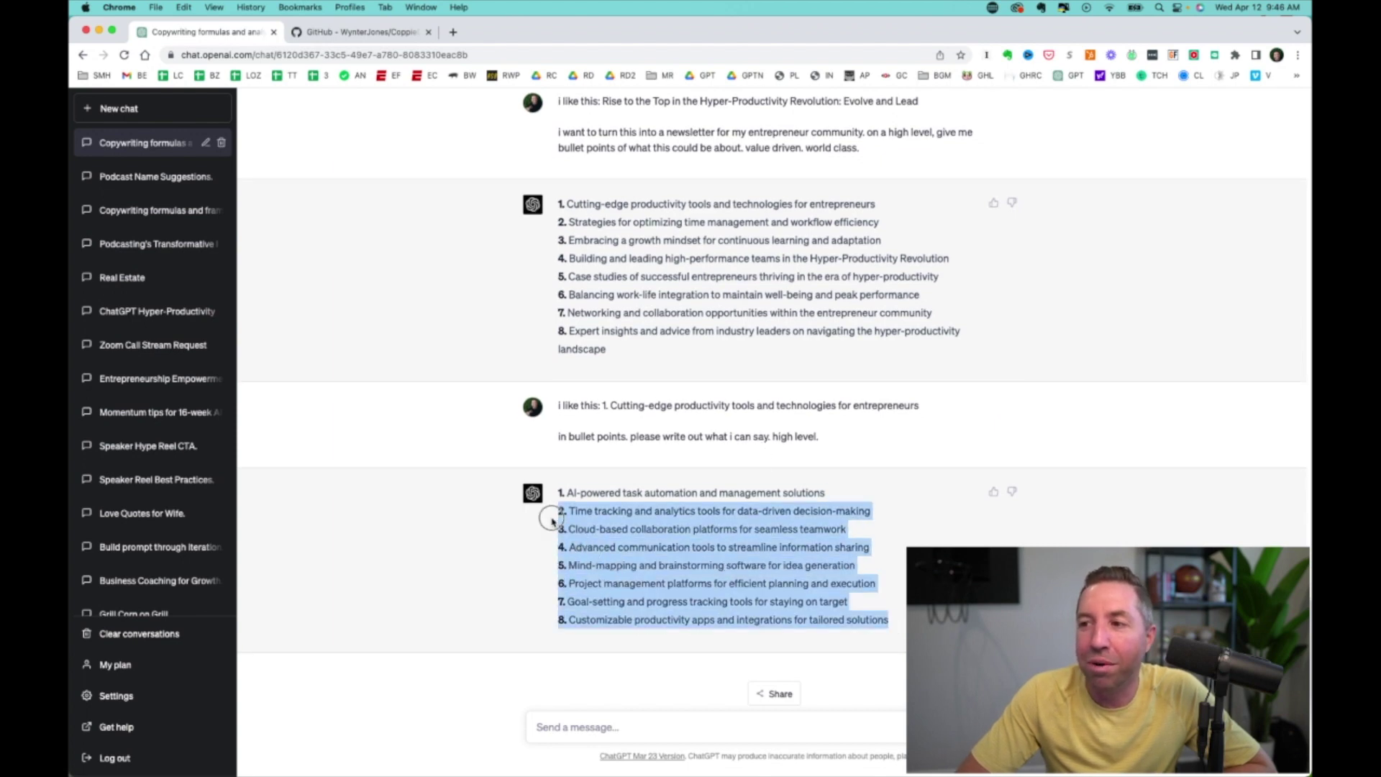
{"action": "left_click", "coordinate": [658, 548]}
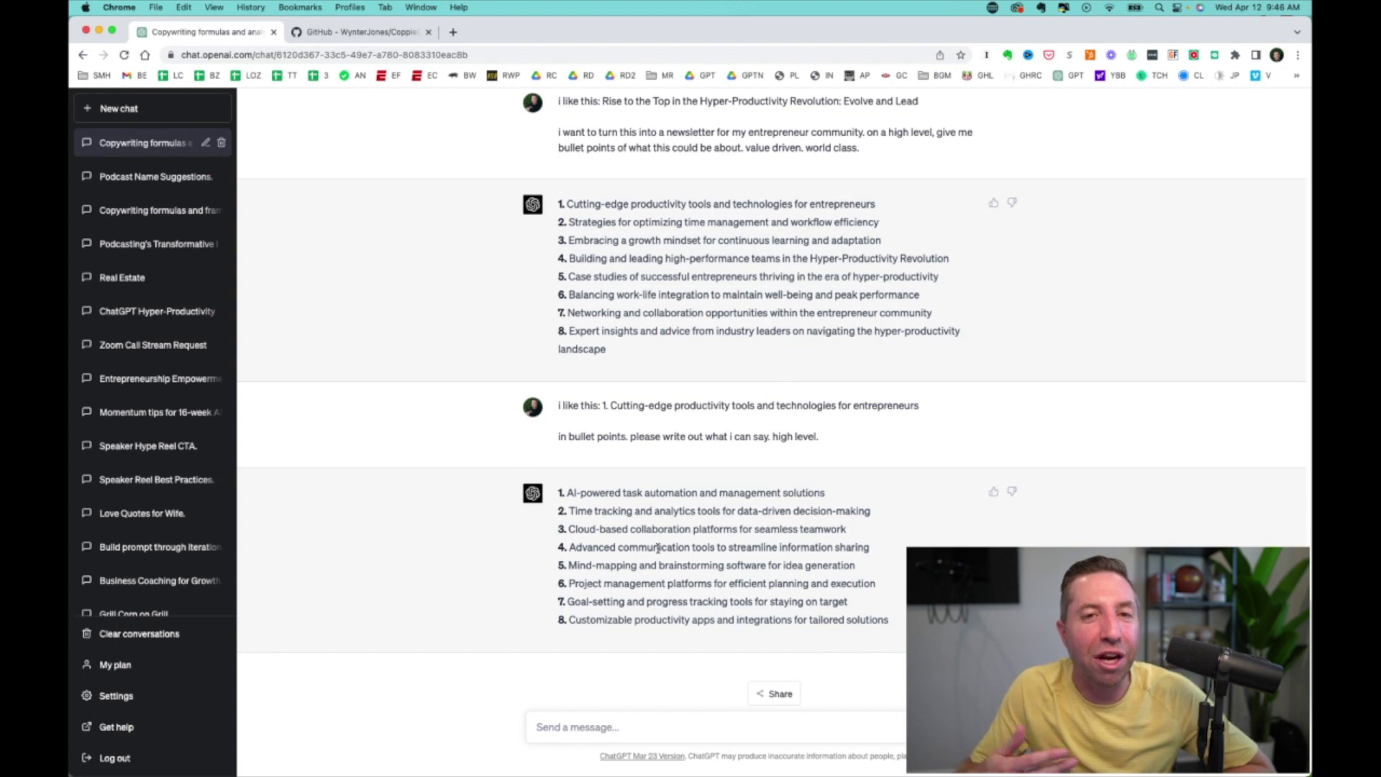